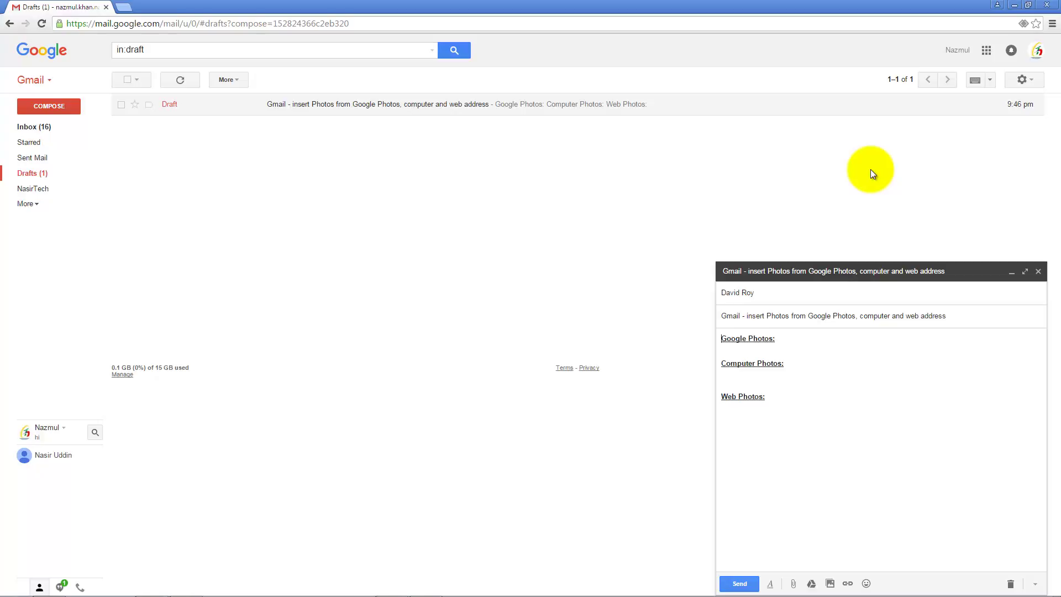
Step: Start a new blank message, then close it again
click(47, 112)
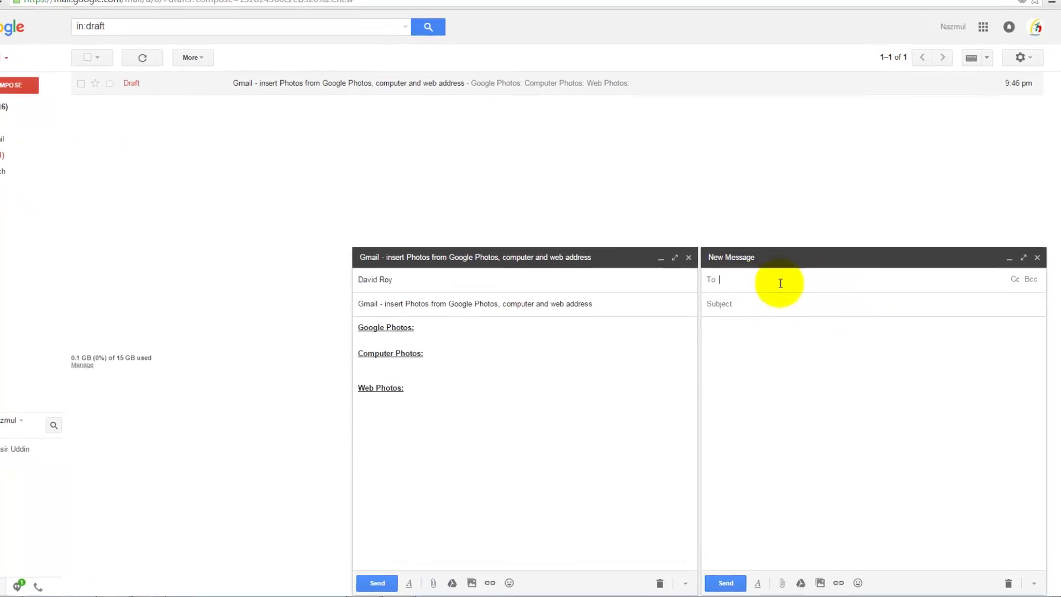
click(705, 307)
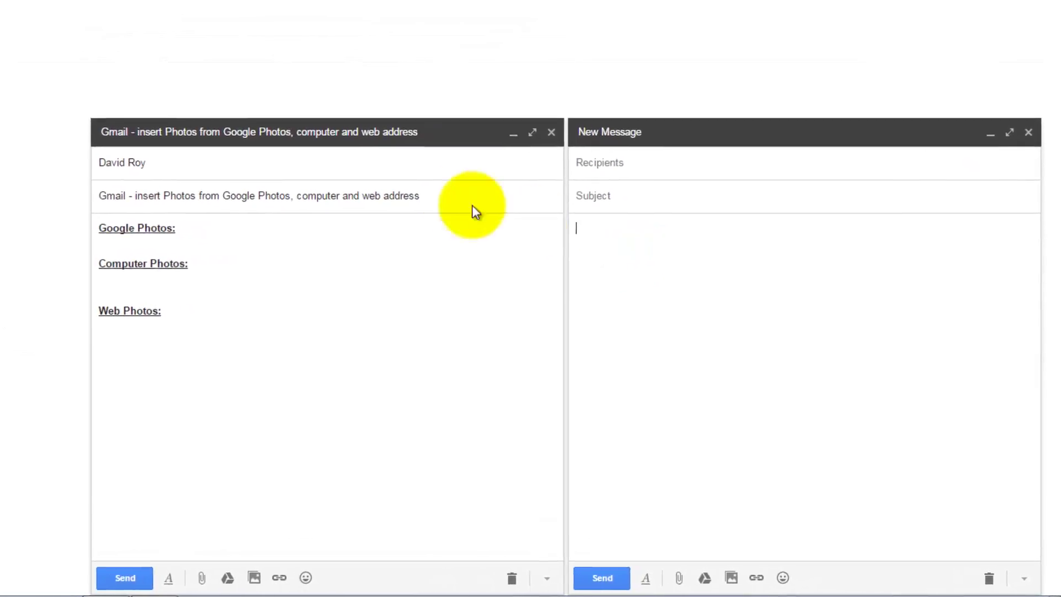
click(1028, 132)
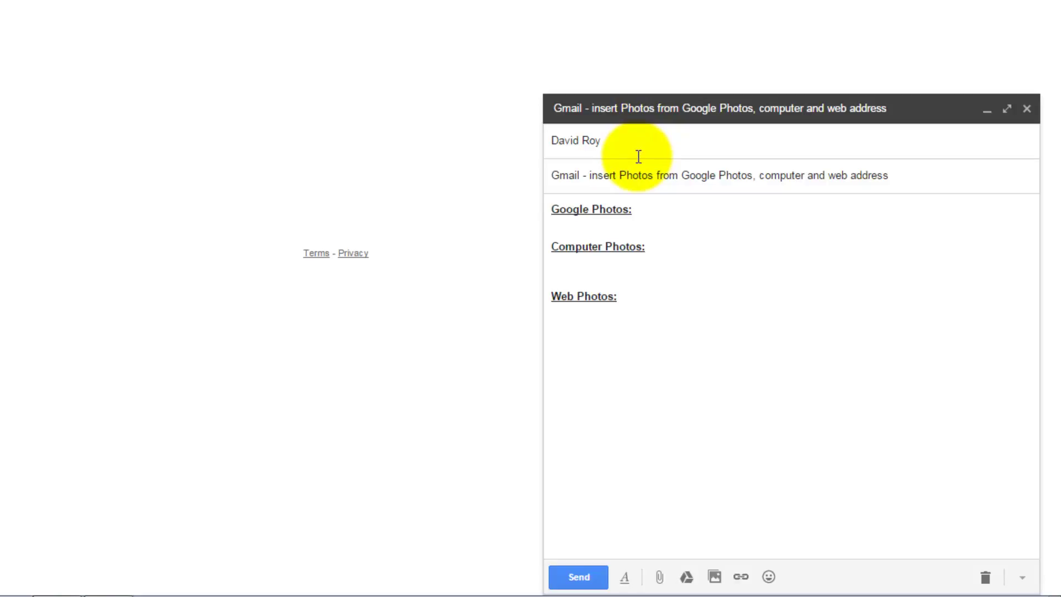
Step: Below the Google Photos heading, pick the first December 24, 2015 logo from Google Photos
click(560, 225)
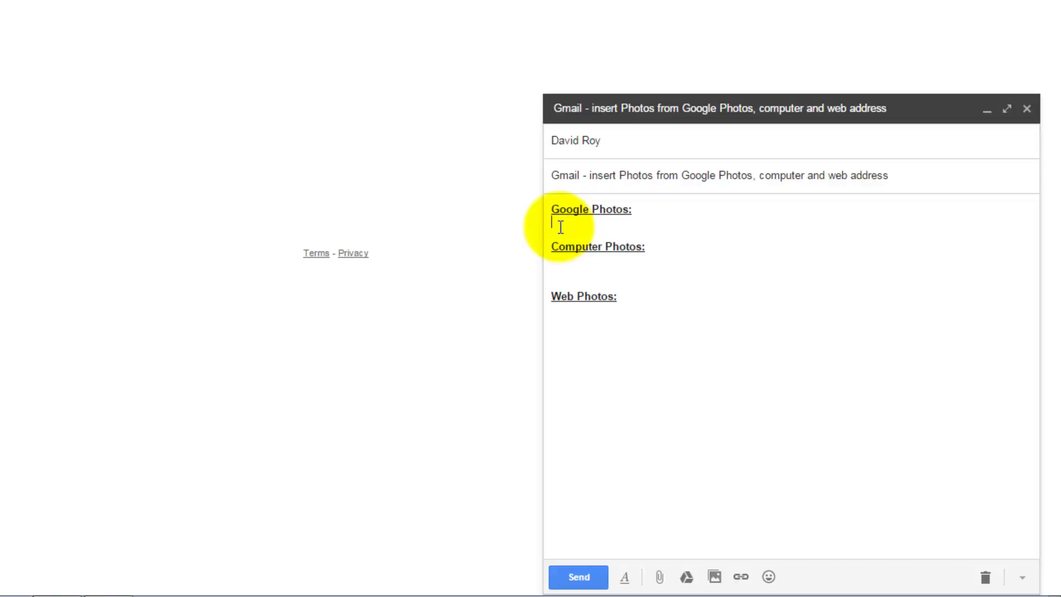
click(715, 577)
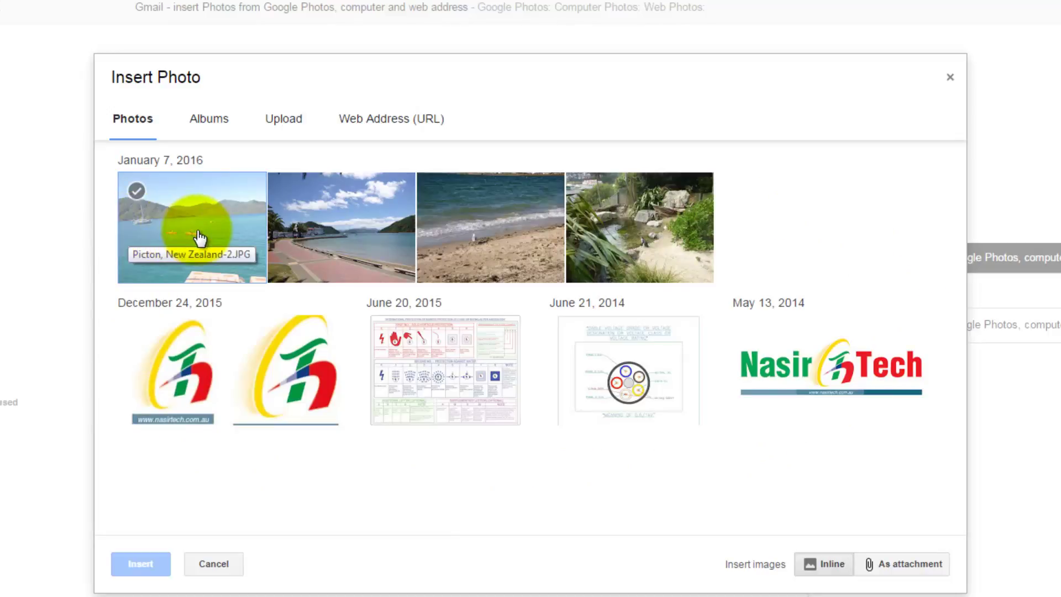
click(191, 369)
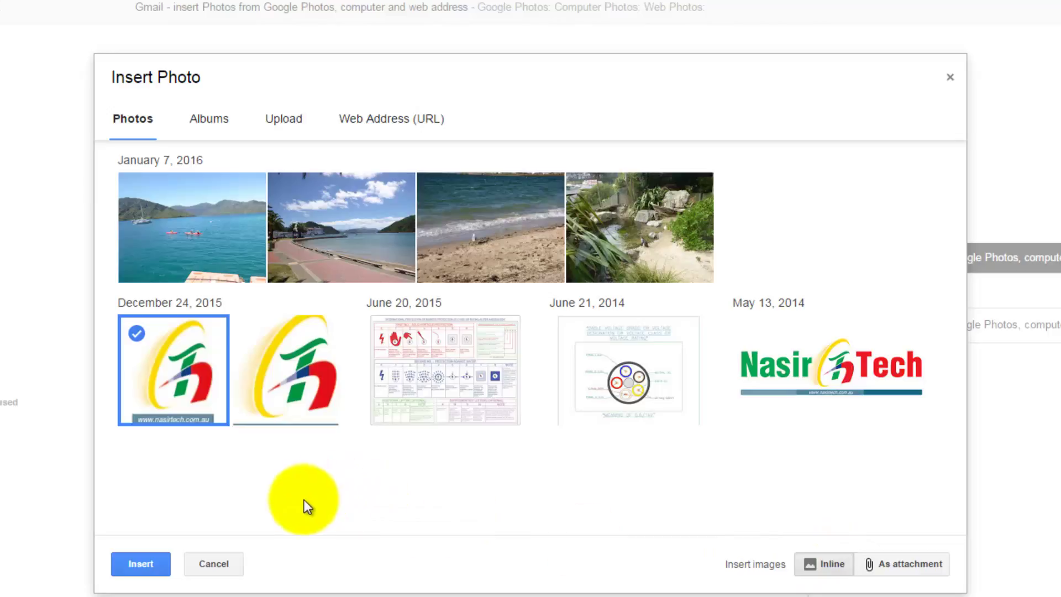
Step: Insert the December 24 logo, try it at Small, Best fit and Original size, then remove it
click(147, 565)
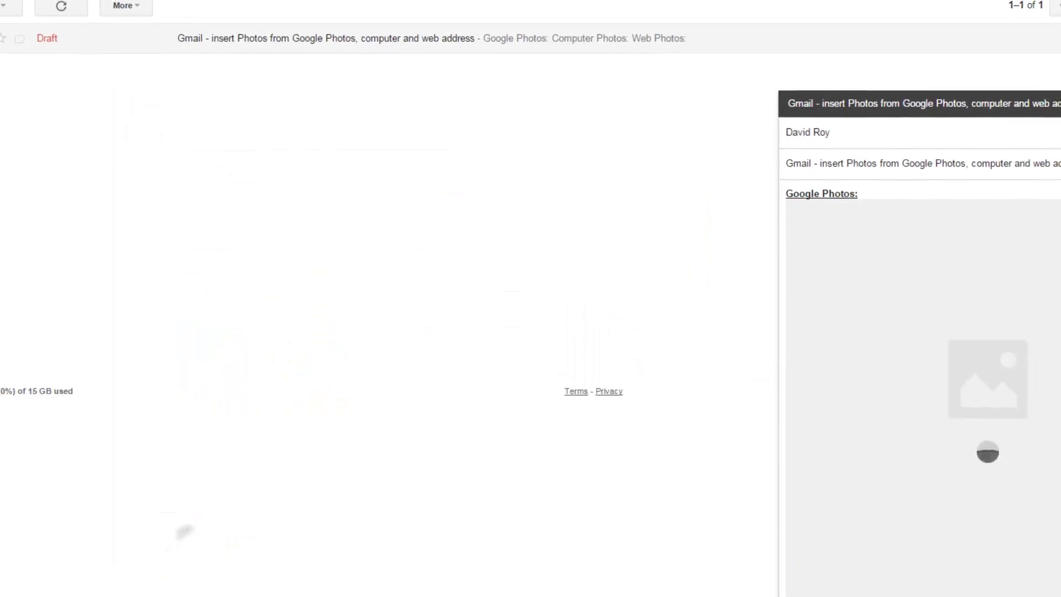
click(896, 454)
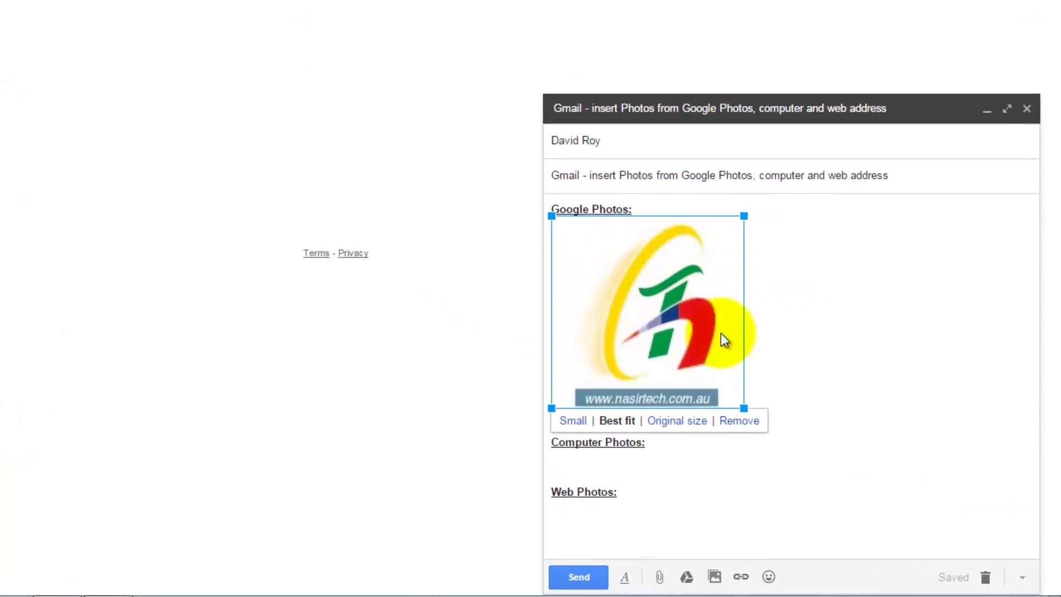
click(685, 332)
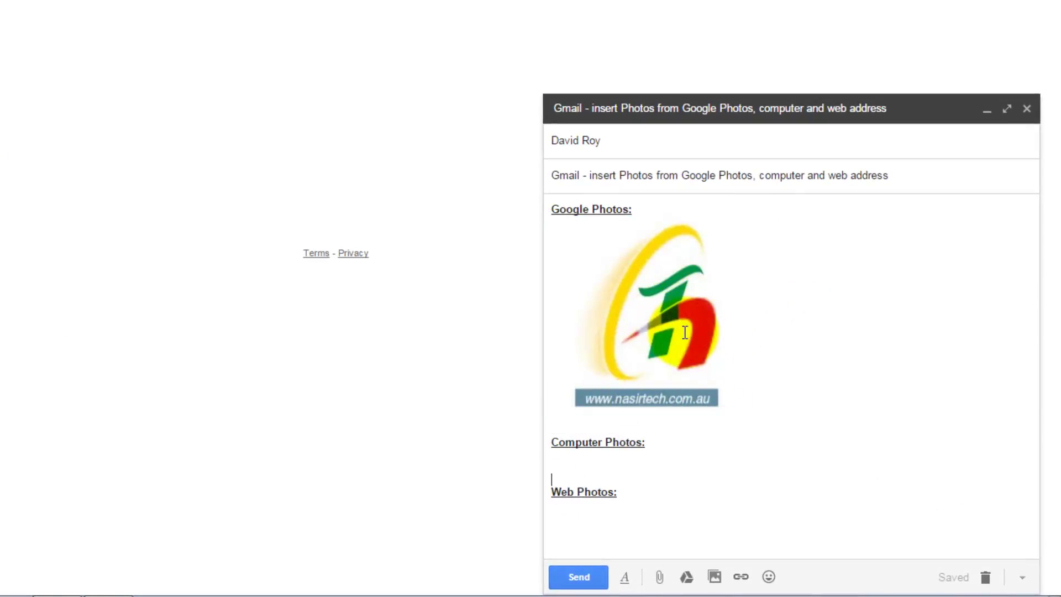
click(685, 335)
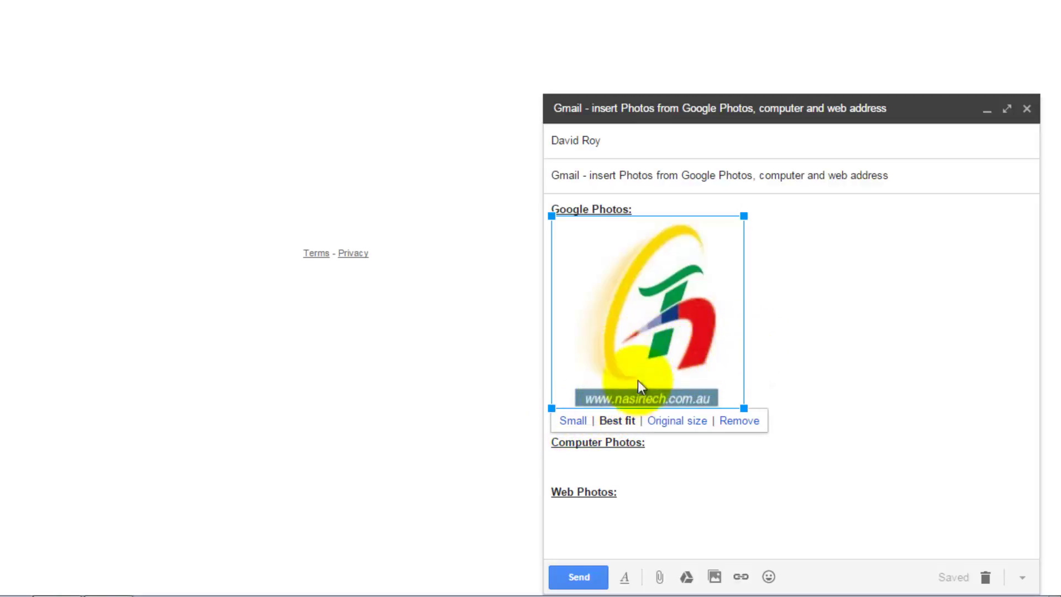
click(577, 424)
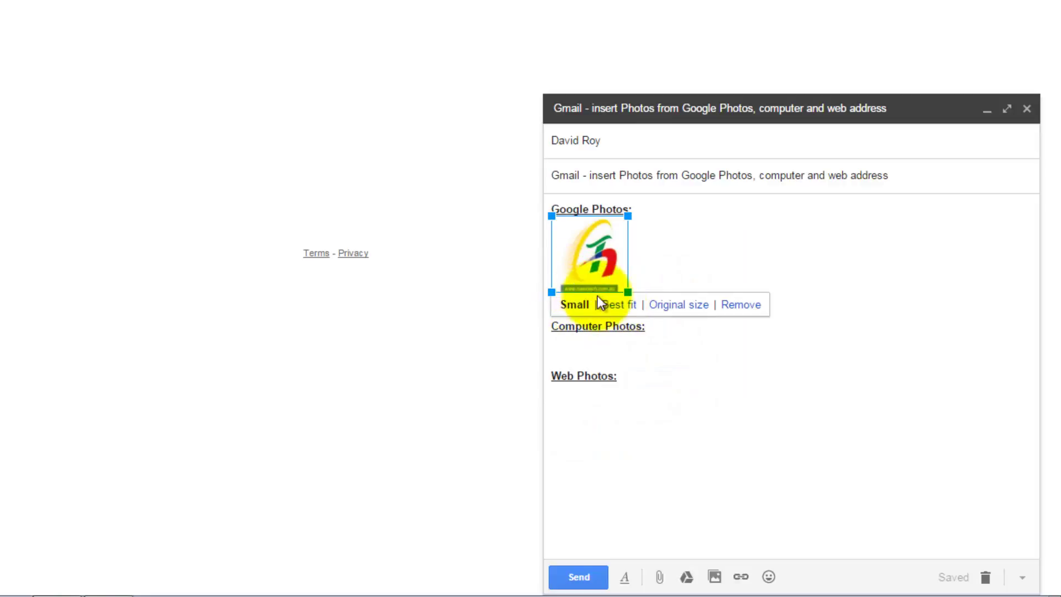
click(634, 310)
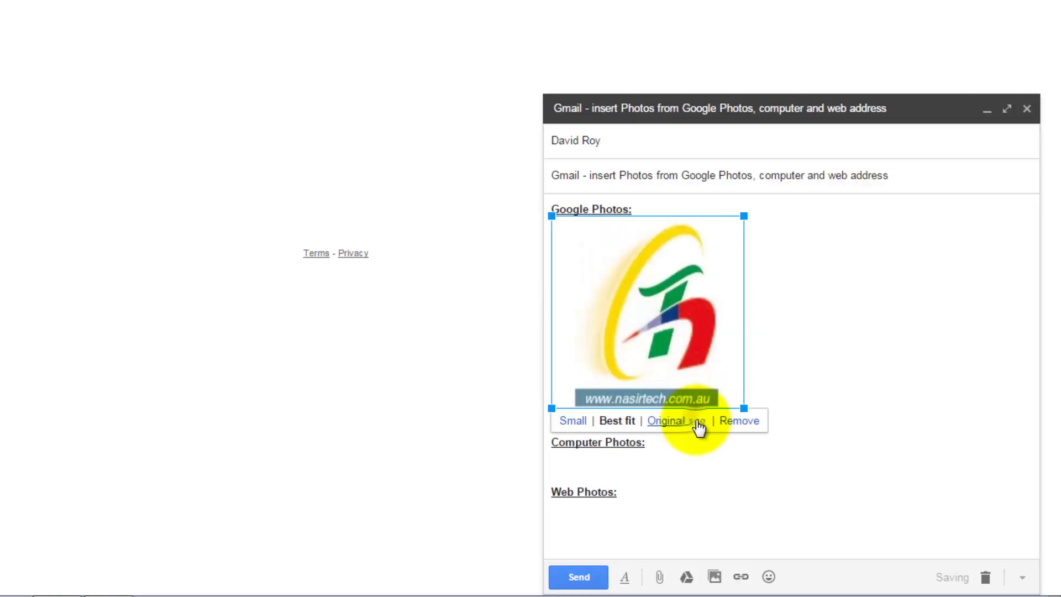
click(698, 424)
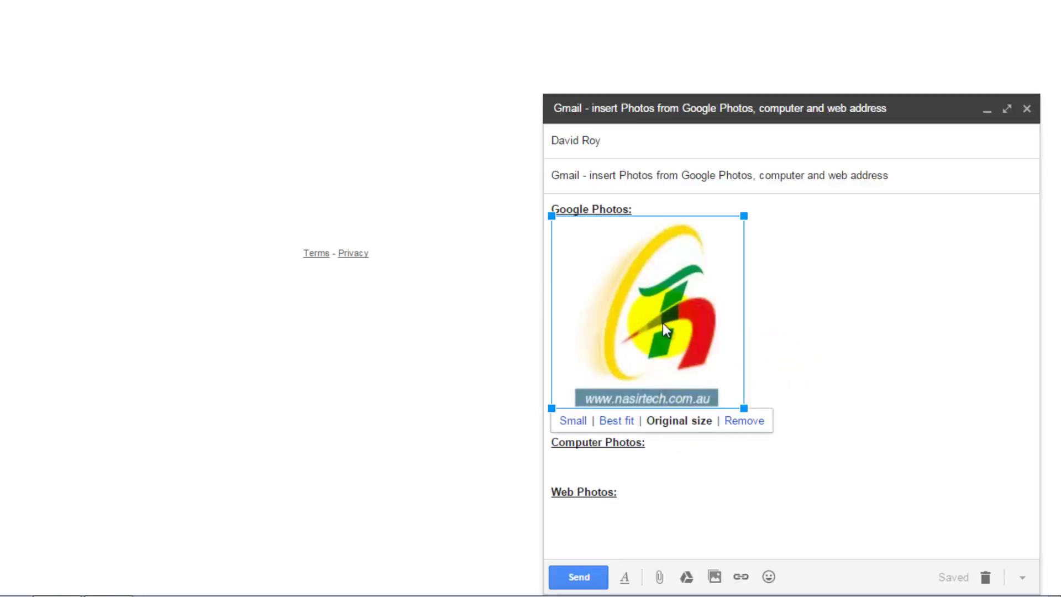
click(754, 424)
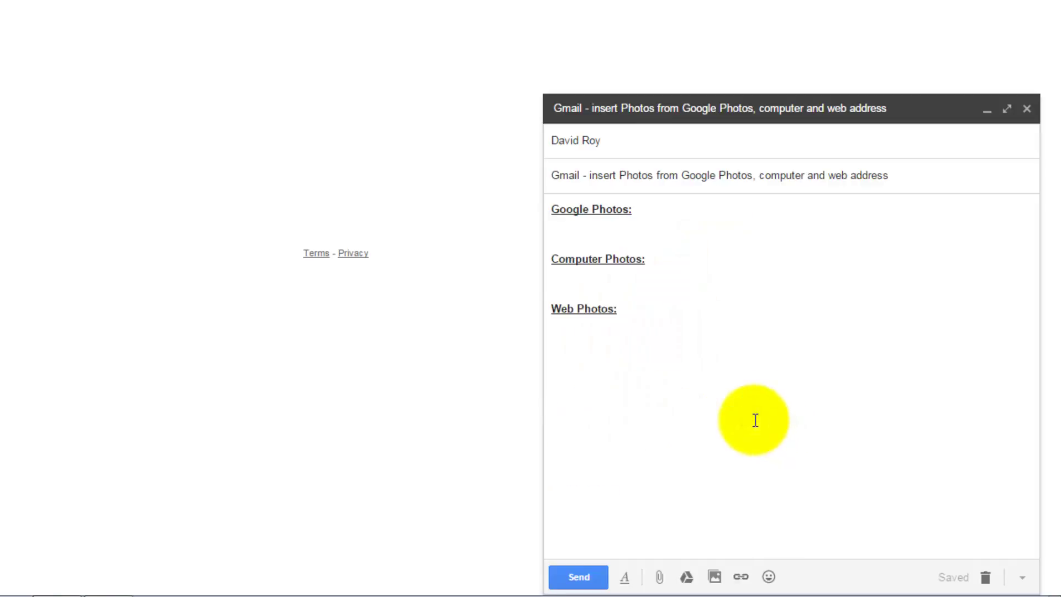
Step: Select only the first photo of the New Zealand album and set Insert images to As attachment
click(714, 577)
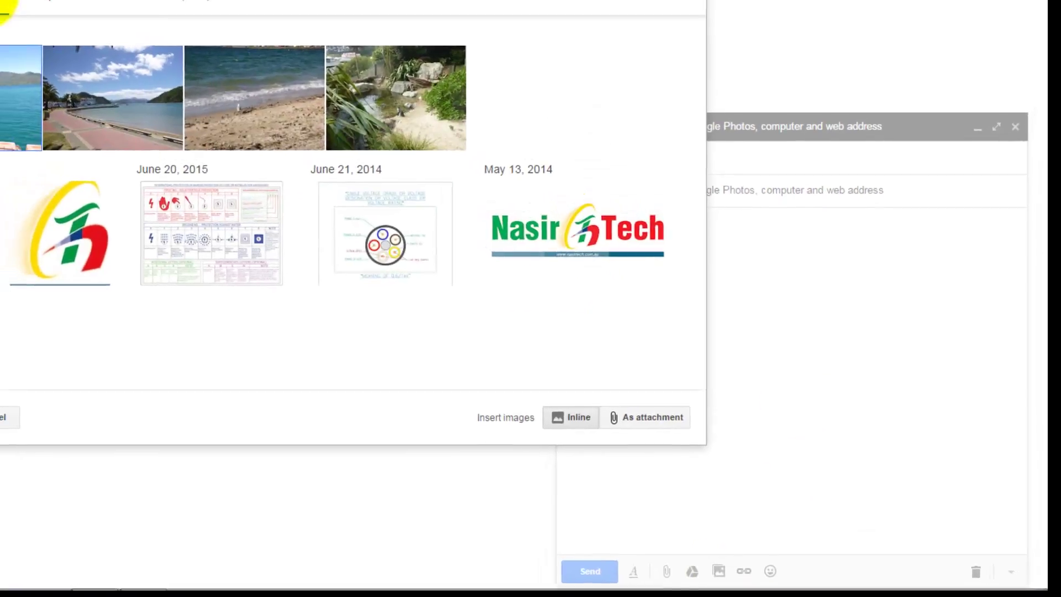
click(28, 22)
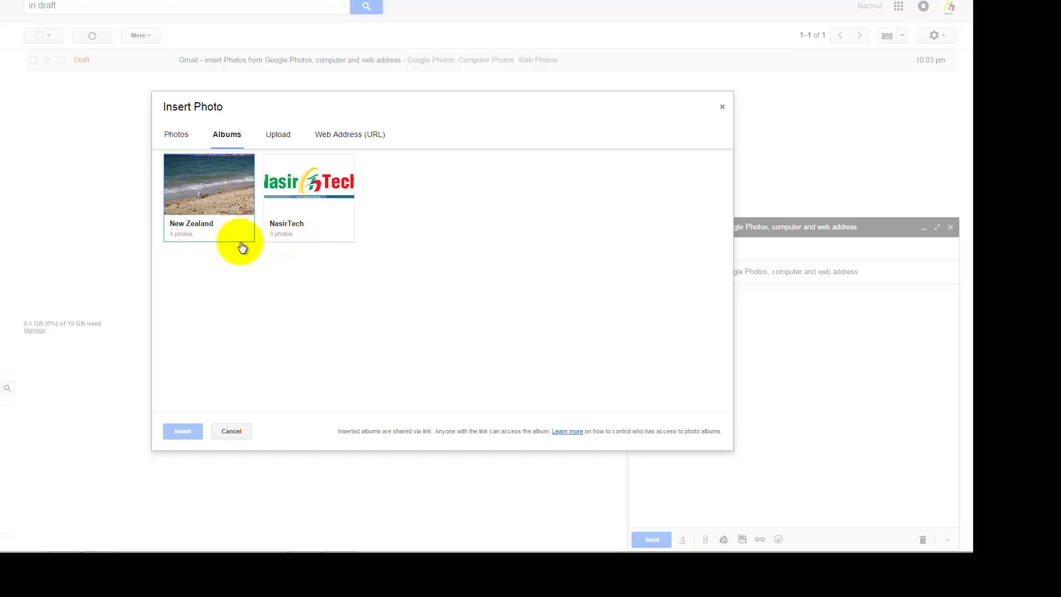
click(234, 202)
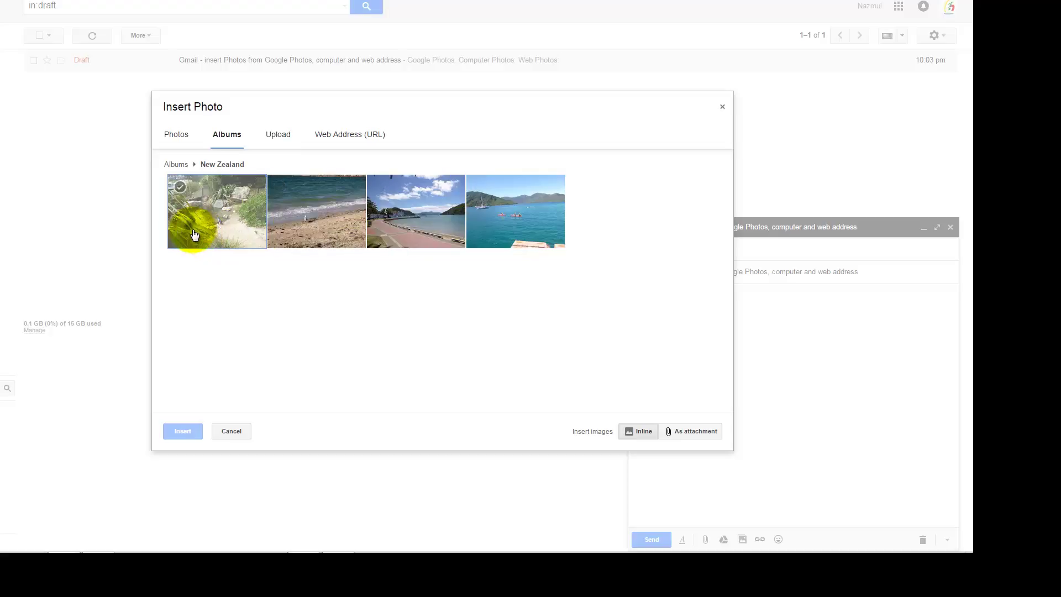
click(198, 234)
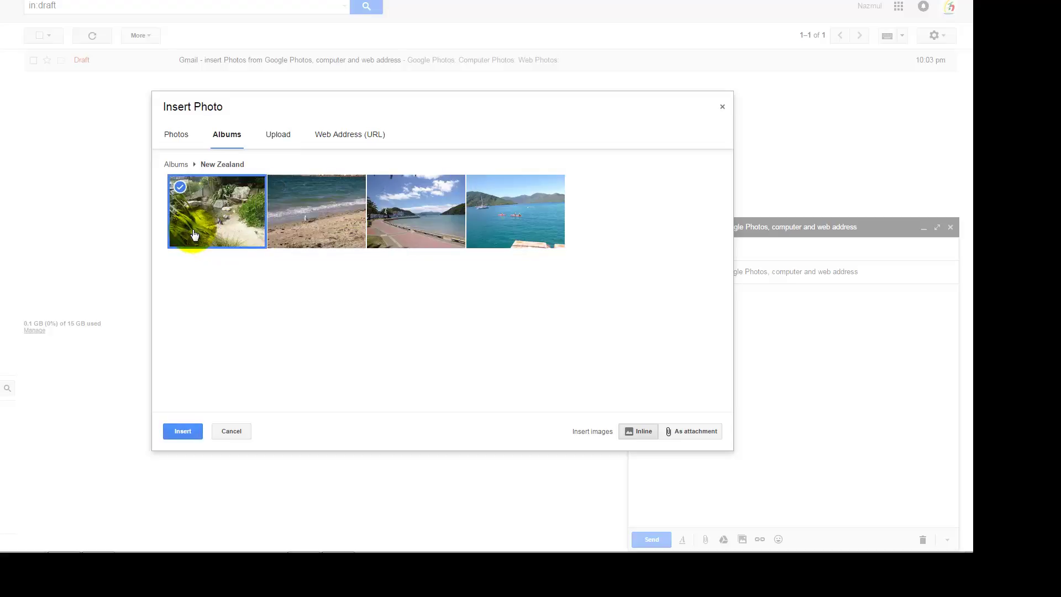
click(308, 236)
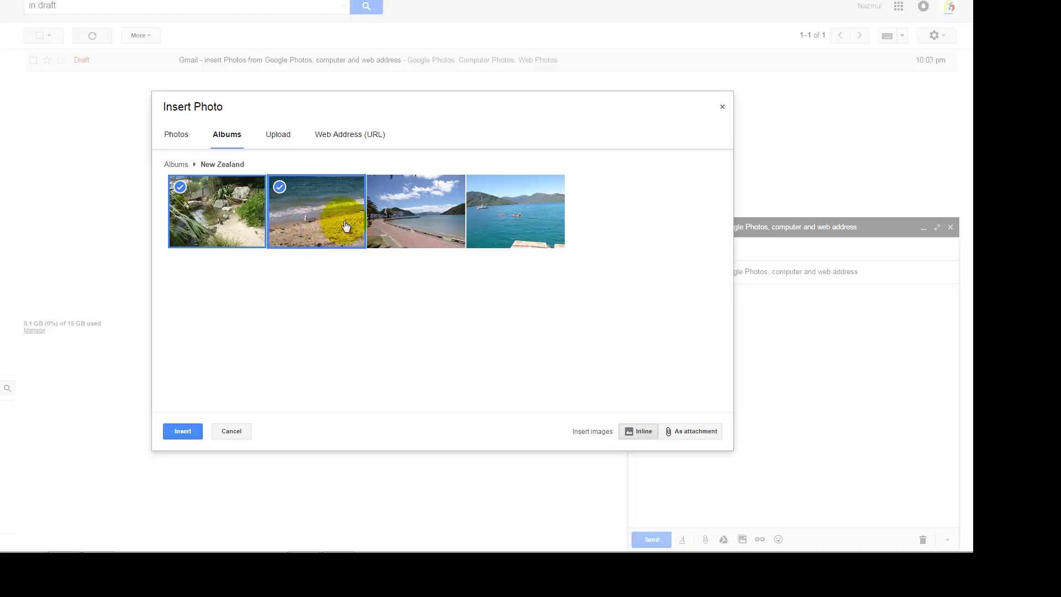
click(301, 217)
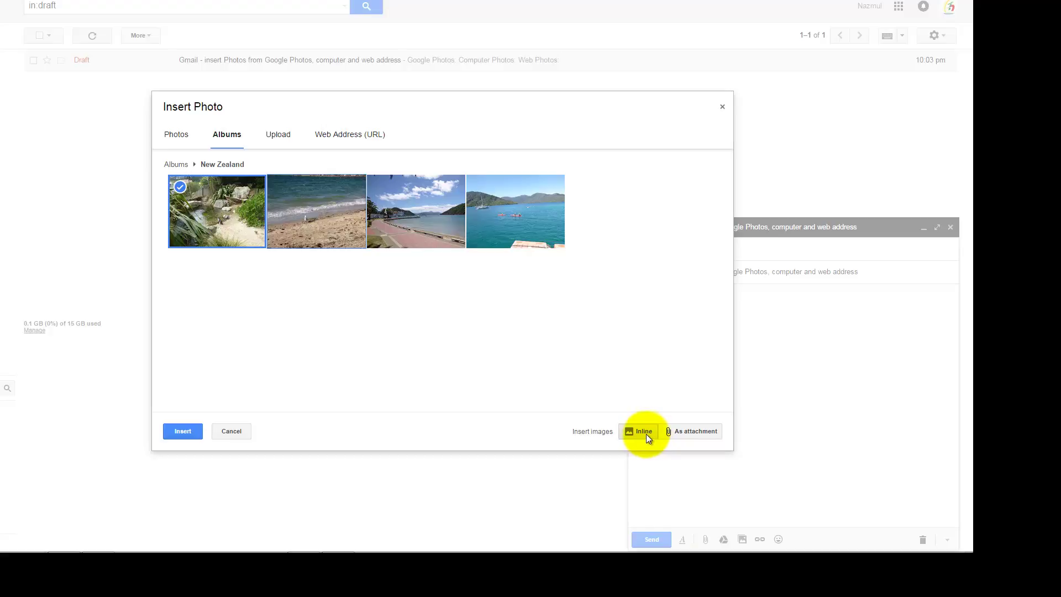
click(694, 432)
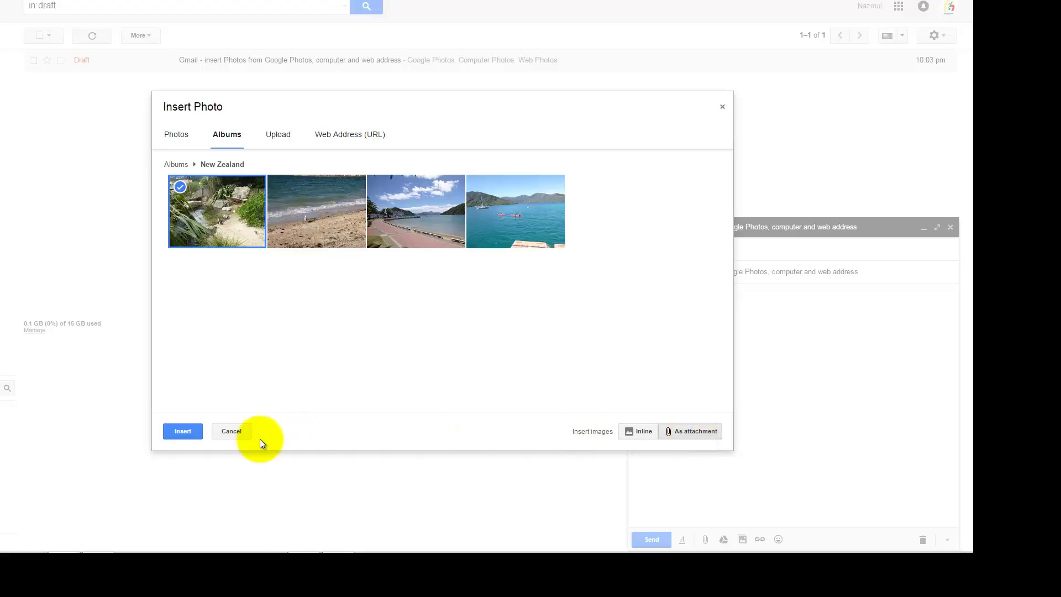
Step: Attach Wellington Zoo.jpg to the draft, then delete that attachment
click(194, 434)
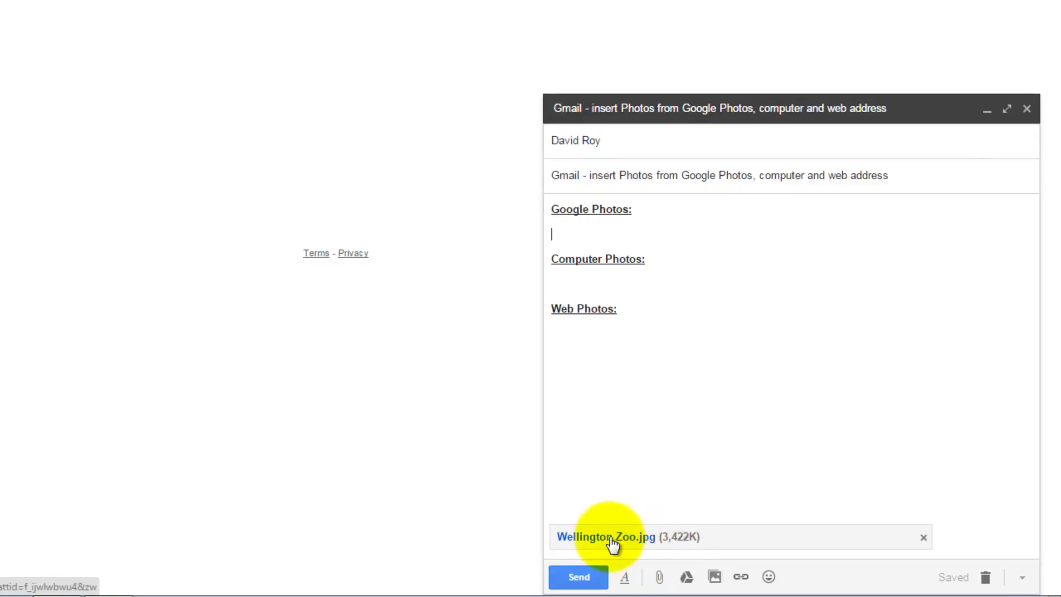
click(923, 537)
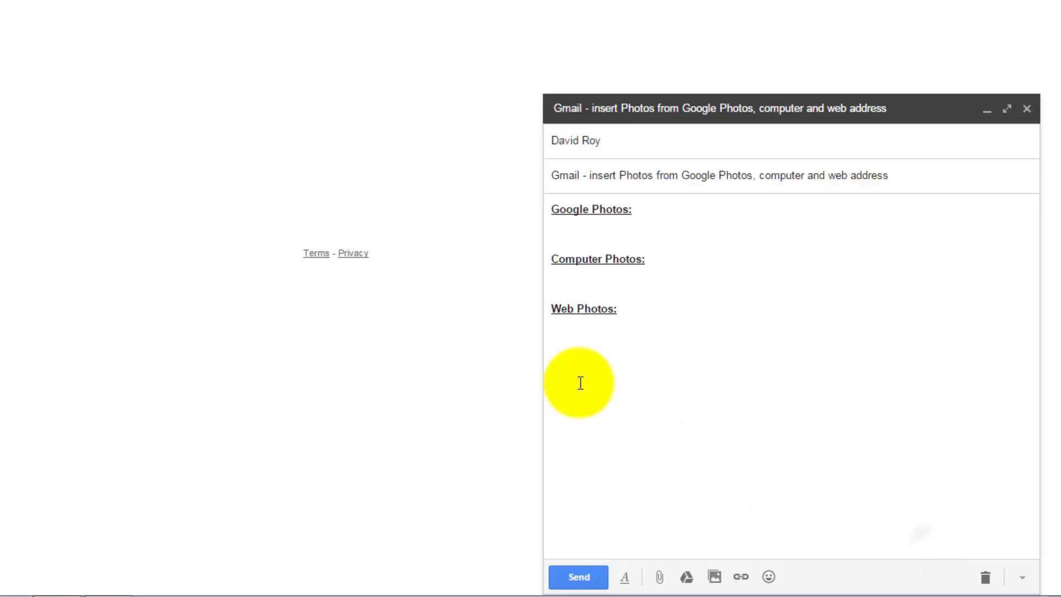
Step: Below the Computer Photos heading, bring up Insert Photo on its Upload page
click(569, 286)
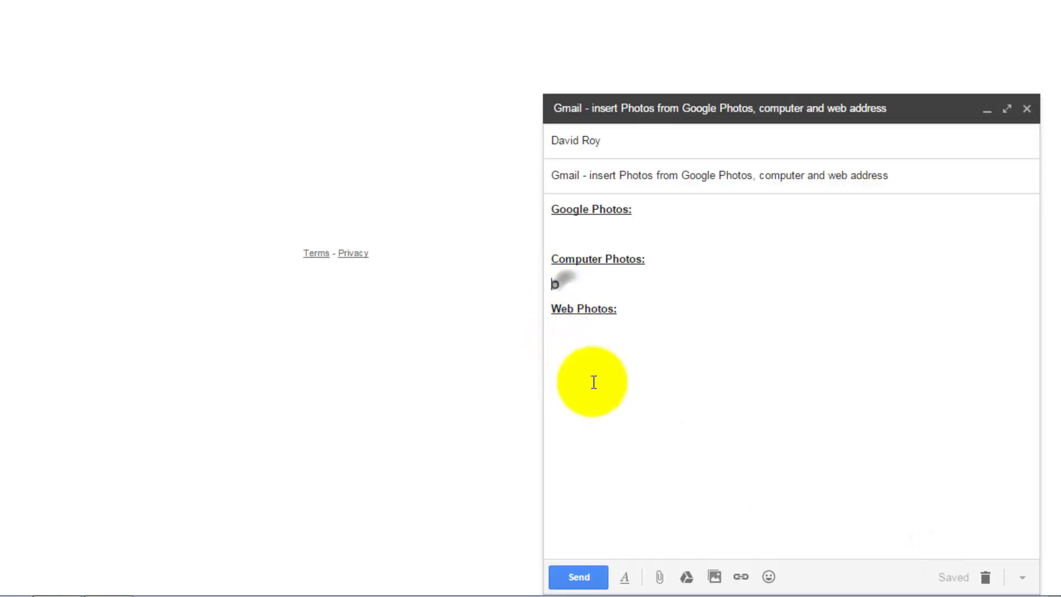
click(720, 575)
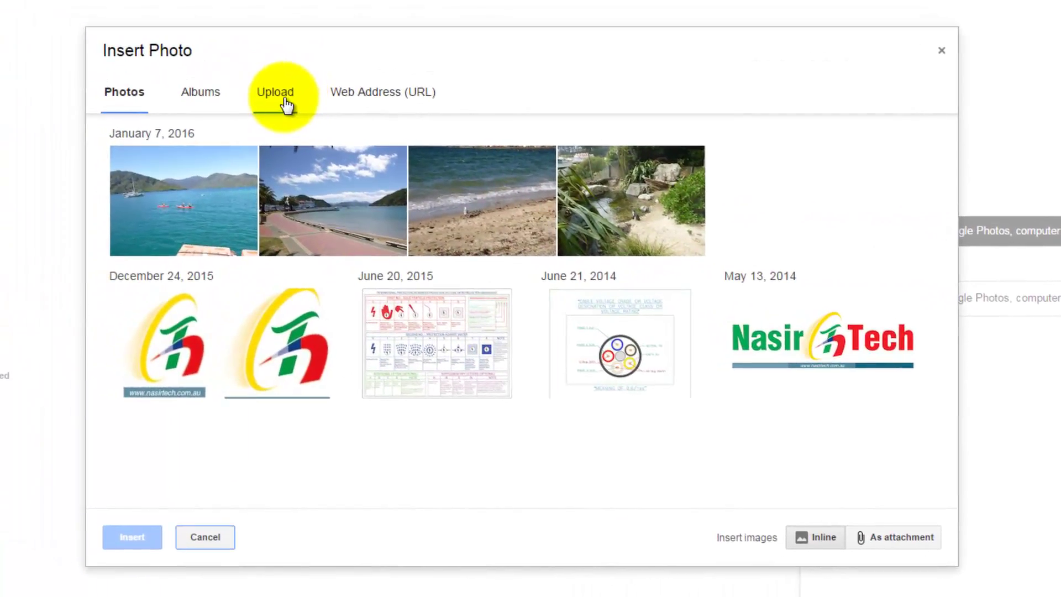
click(285, 100)
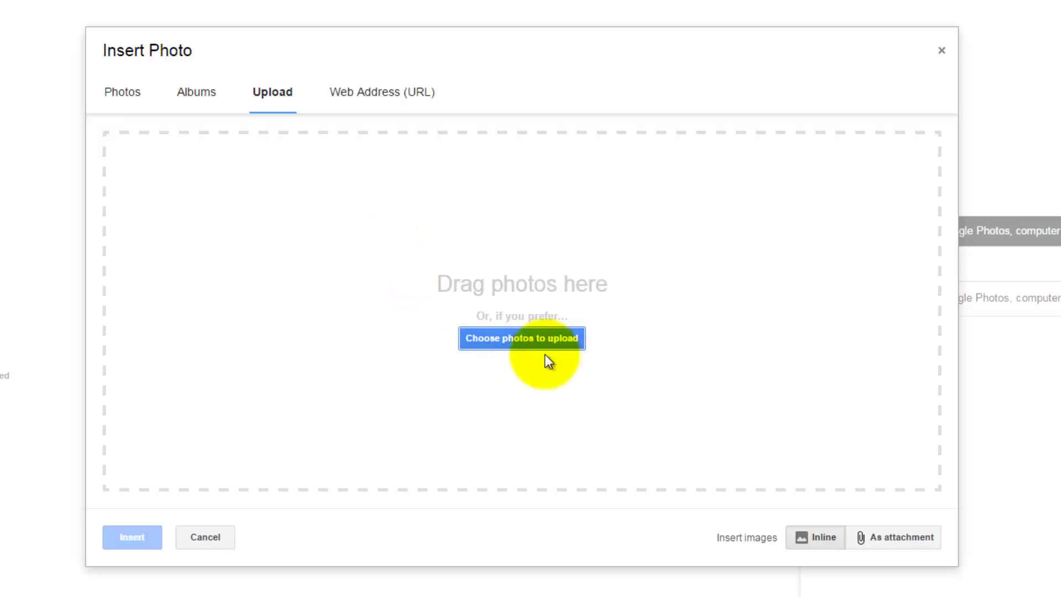
Step: Choose only Bird.JPG from the Pictures folder and upload it inline into the draft
click(517, 344)
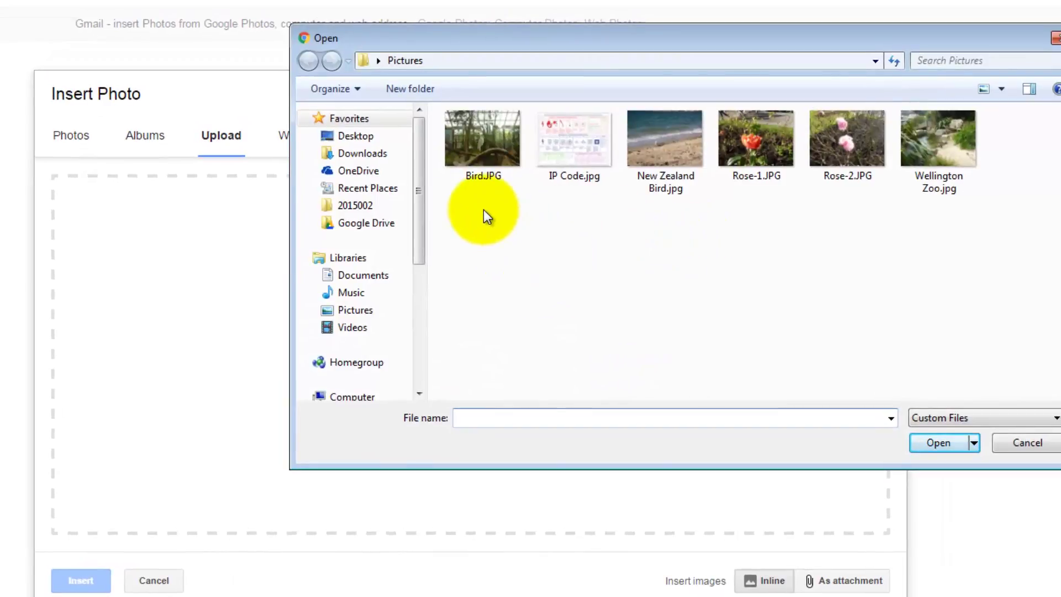
click(479, 142)
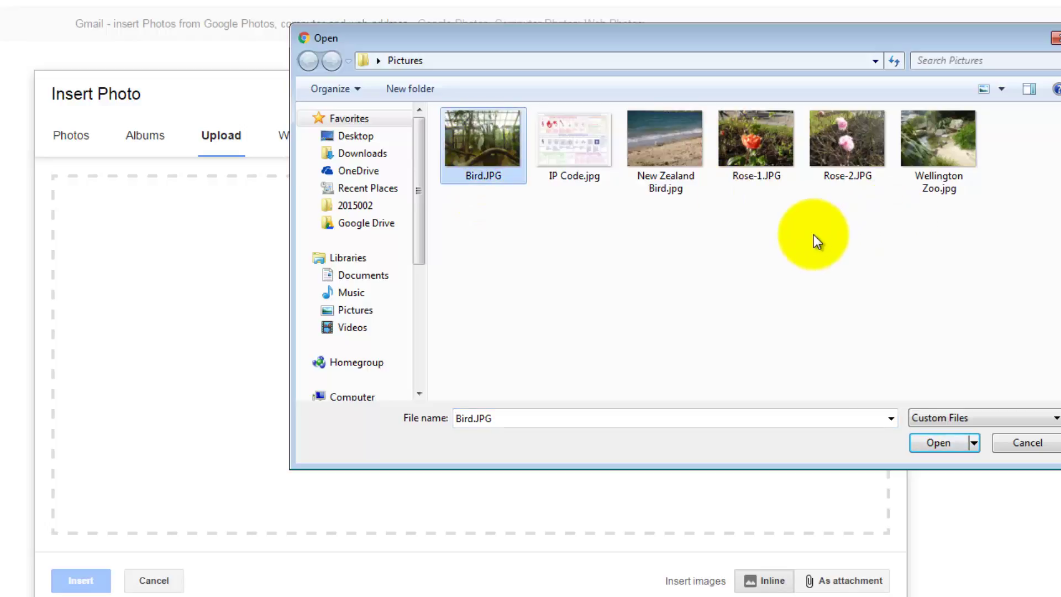
drag(888, 249, 471, 133)
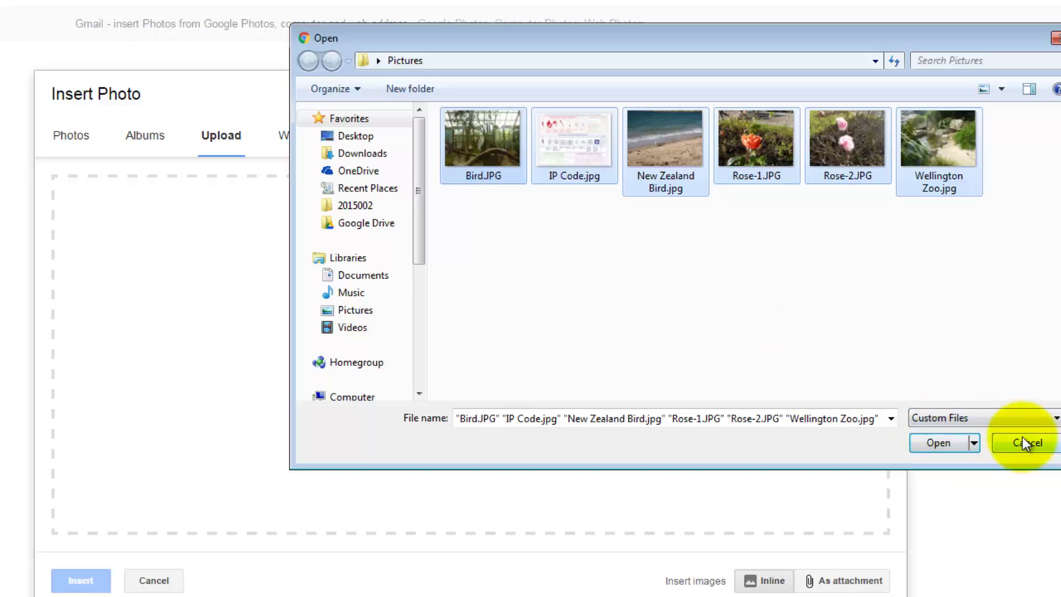
click(666, 267)
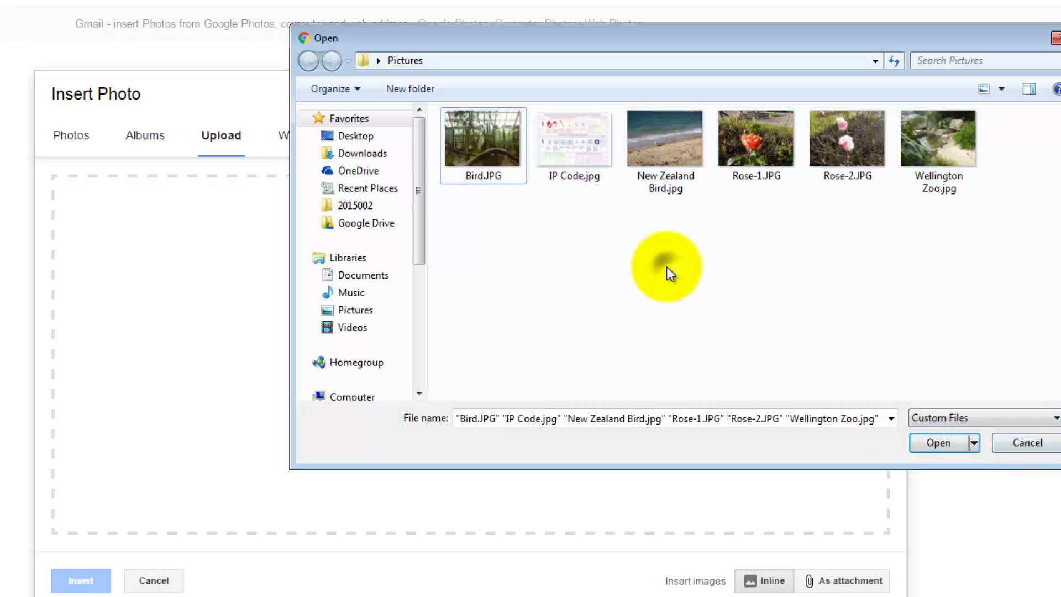
click(471, 142)
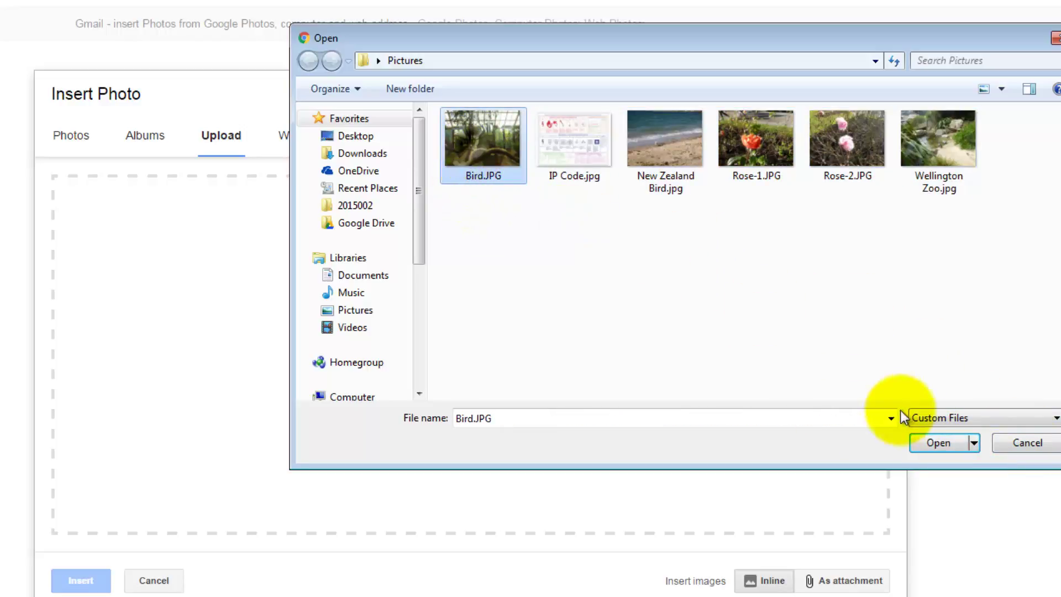
click(938, 442)
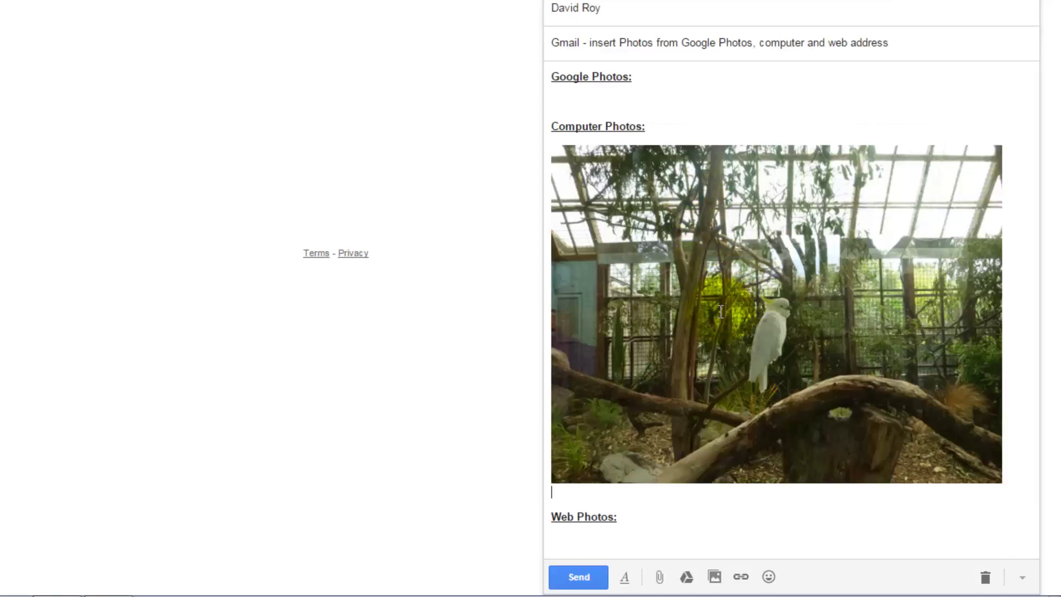
Step: Shrink the inline Bird photo to Small, then remove it from the draft
click(799, 216)
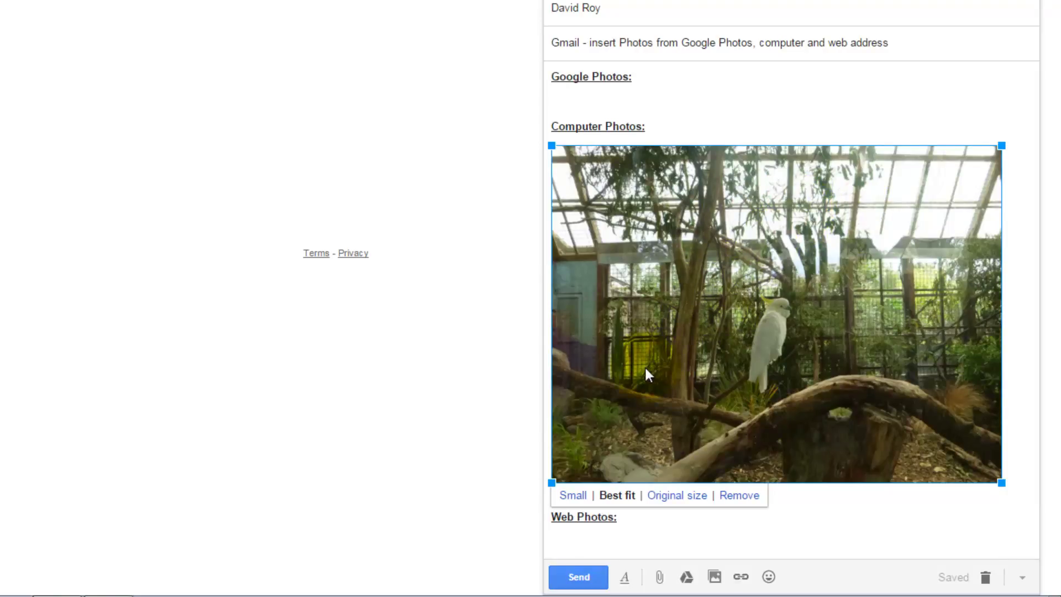
click(572, 496)
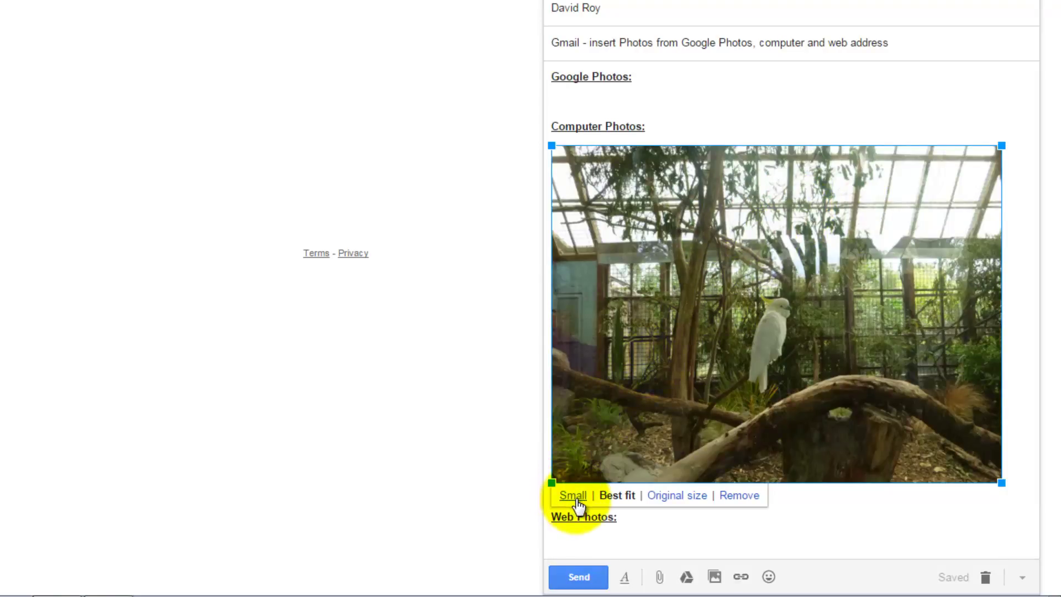
click(573, 496)
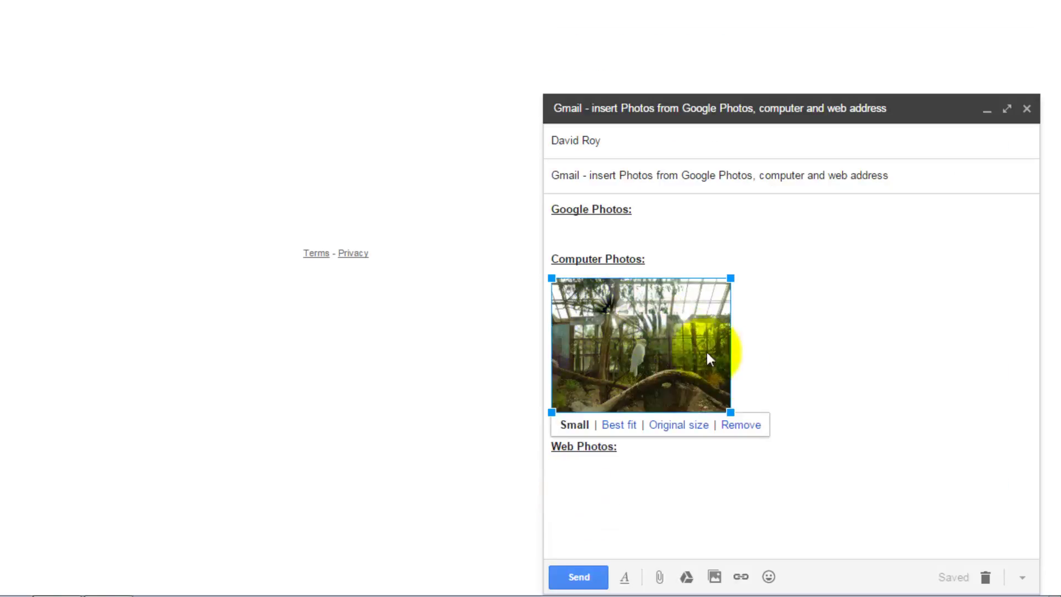
click(750, 430)
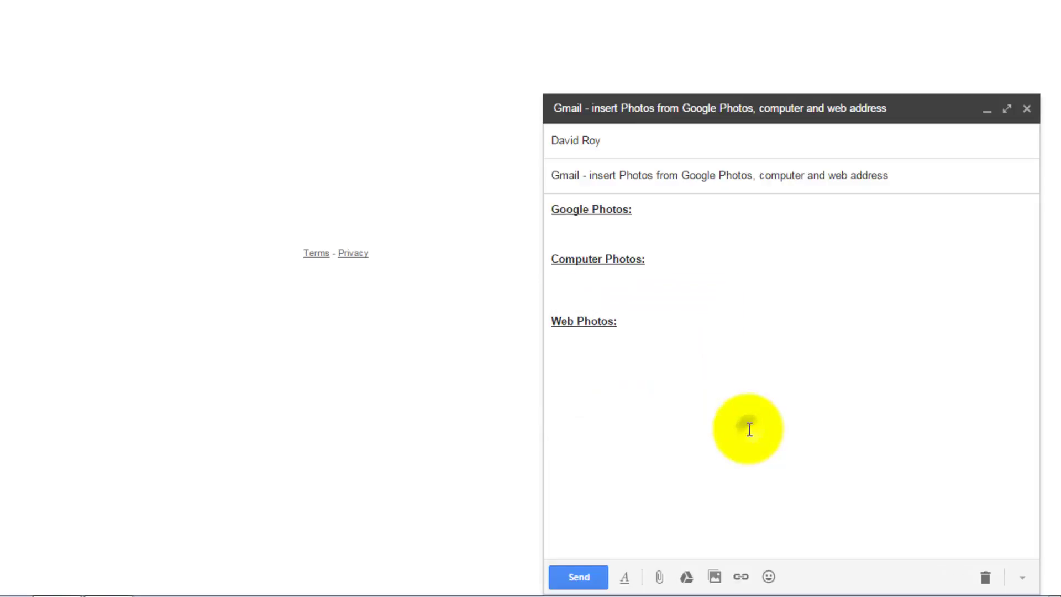
Step: Drag Rose-1.JPG from the Pictures folder into the Upload drop zone and add it As attachment
click(716, 575)
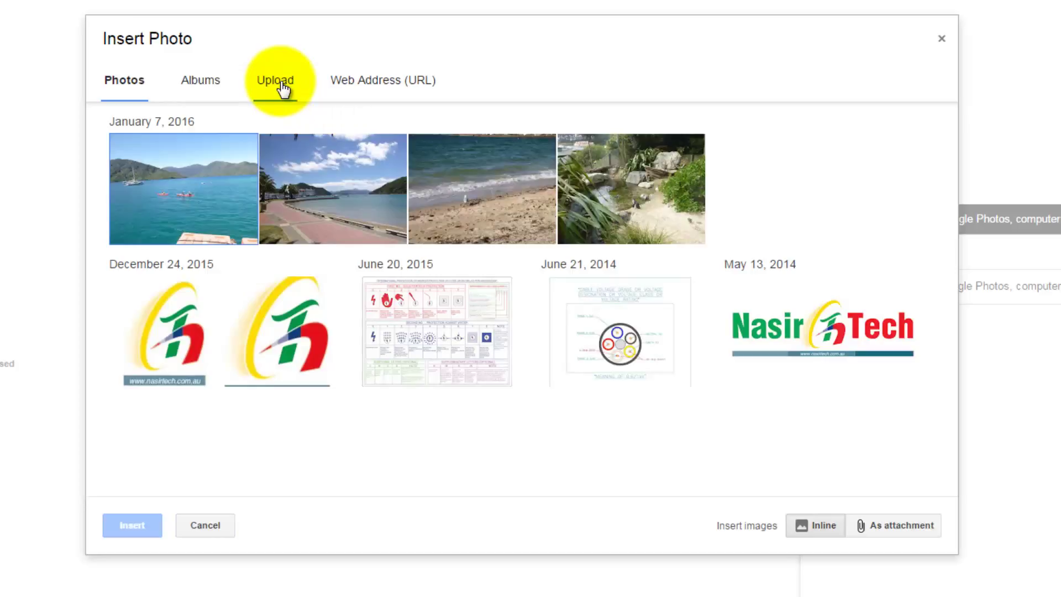
click(282, 84)
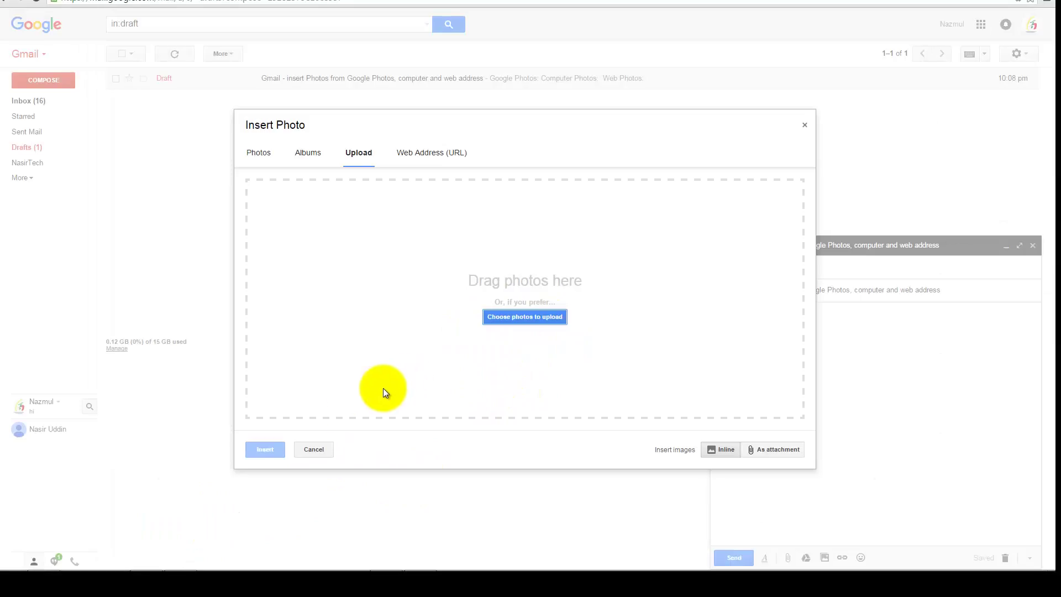
click(38, 557)
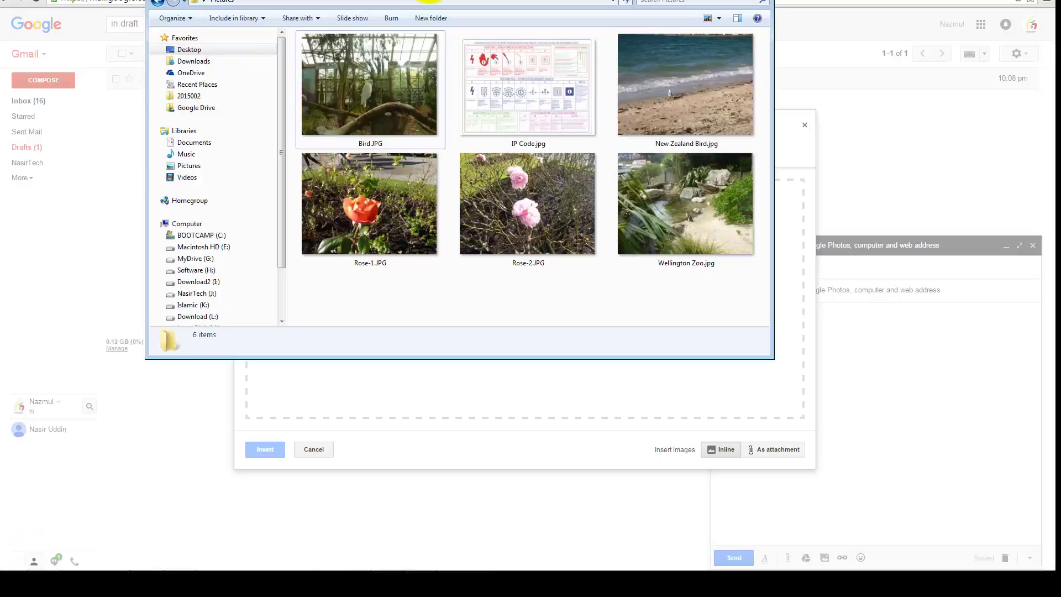
drag(430, 1, 767, 202)
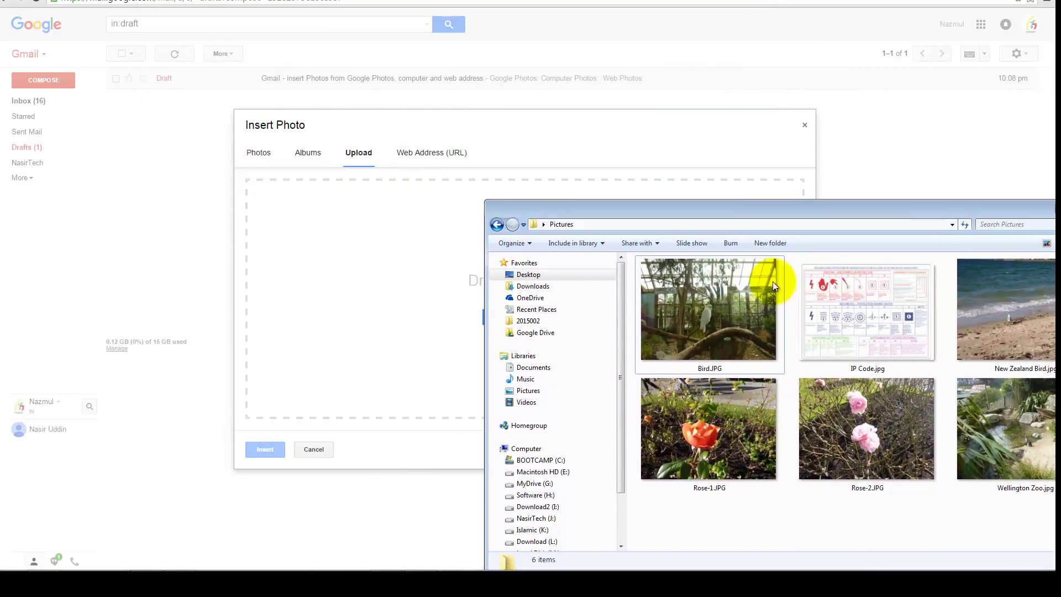
click(715, 438)
drag(713, 439, 424, 319)
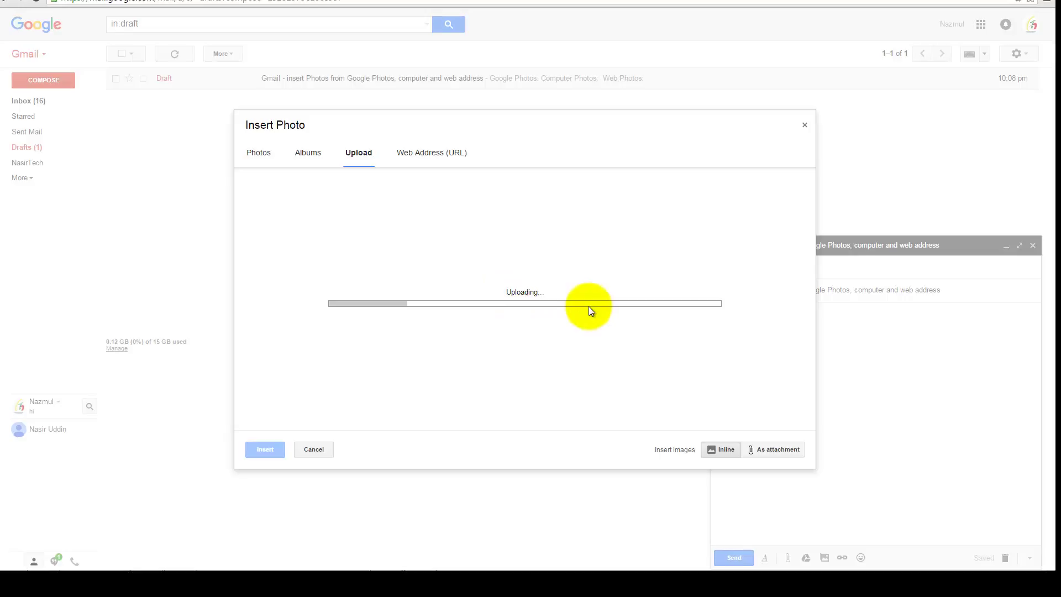
click(776, 452)
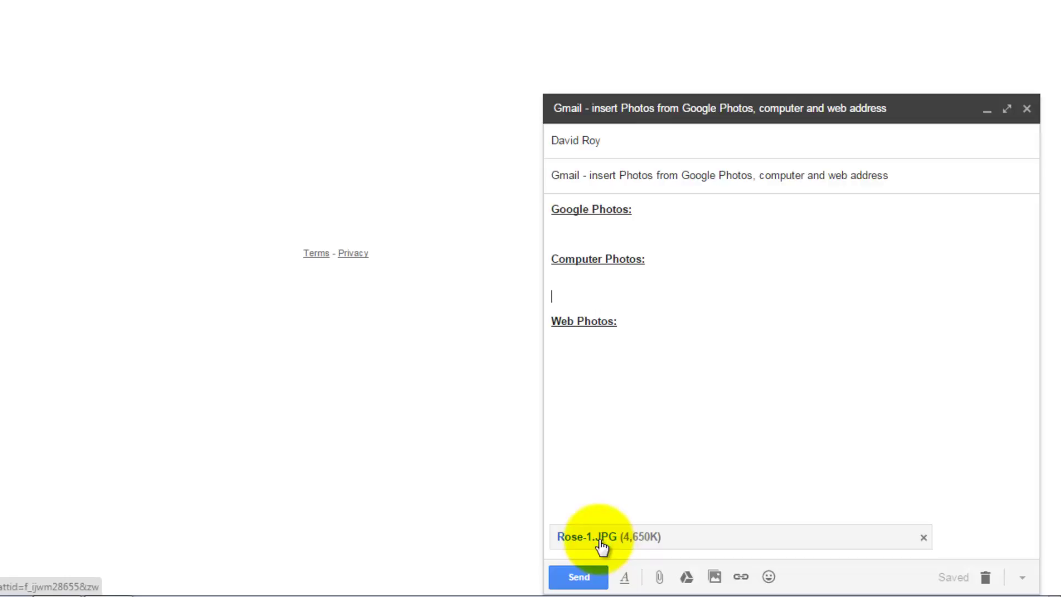
Step: Remove the Rose-1.JPG attachment and bring up Insert Photo's Web Address (URL) page
click(924, 539)
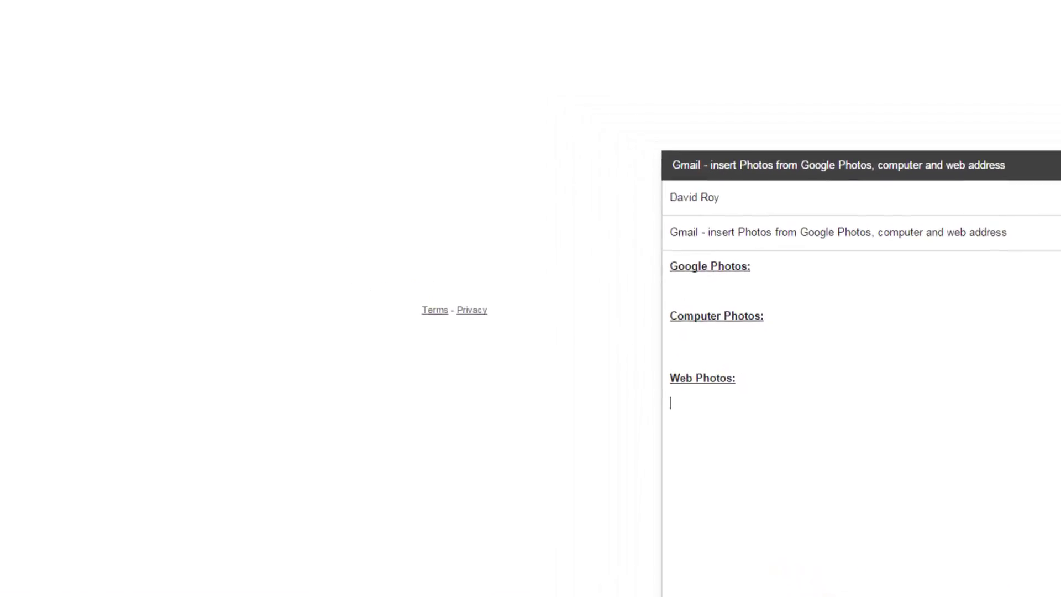
click(778, 595)
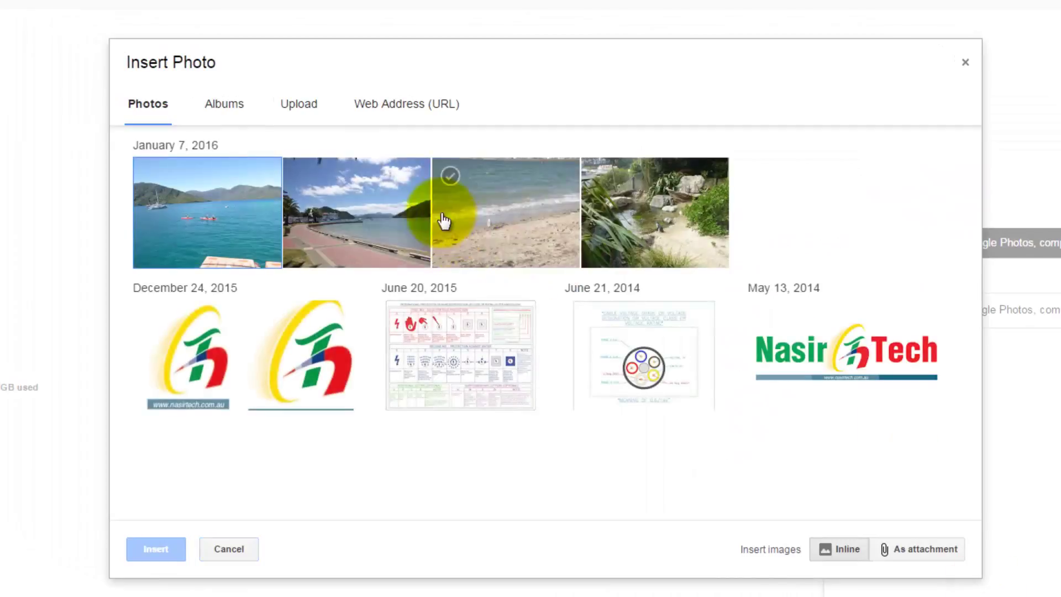
click(400, 111)
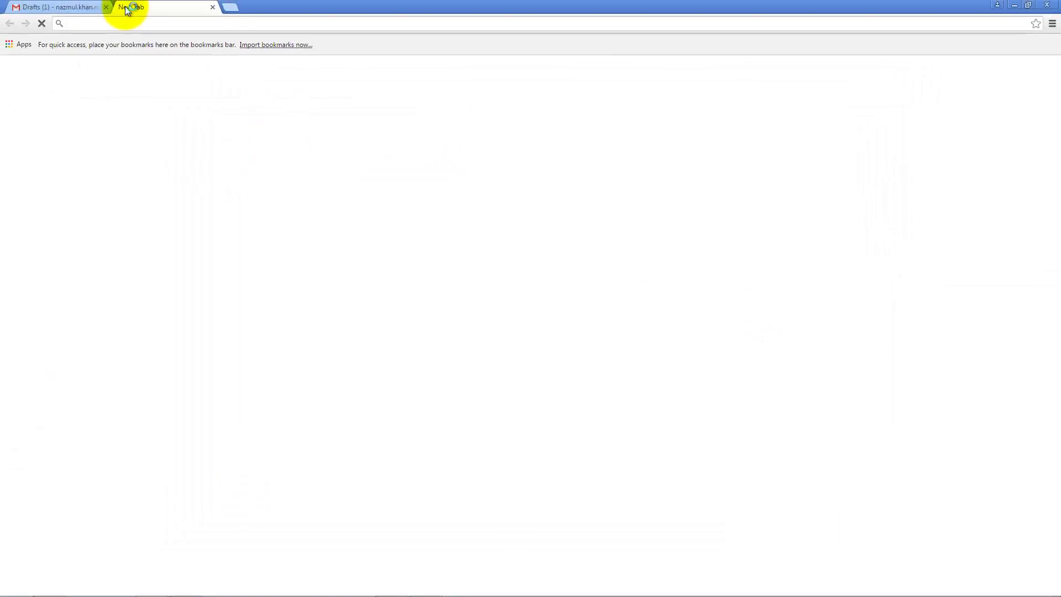
Step: Copy the cable voltage diagram's image address from nasirtech.com.au and go back to the Gmail tab
text(na)
key(Return)
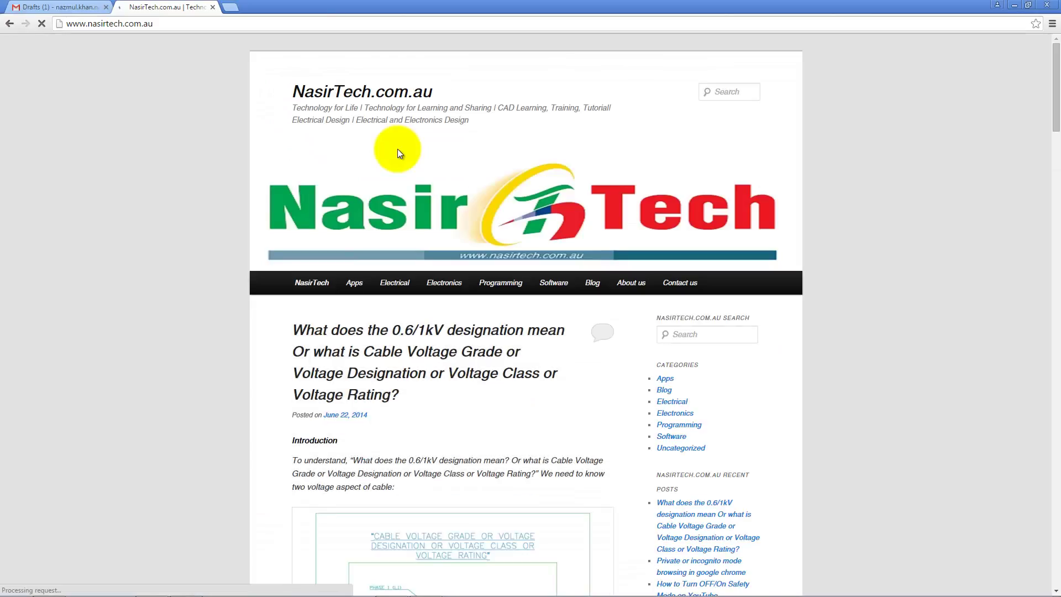
scroll(426, 295, down, 5)
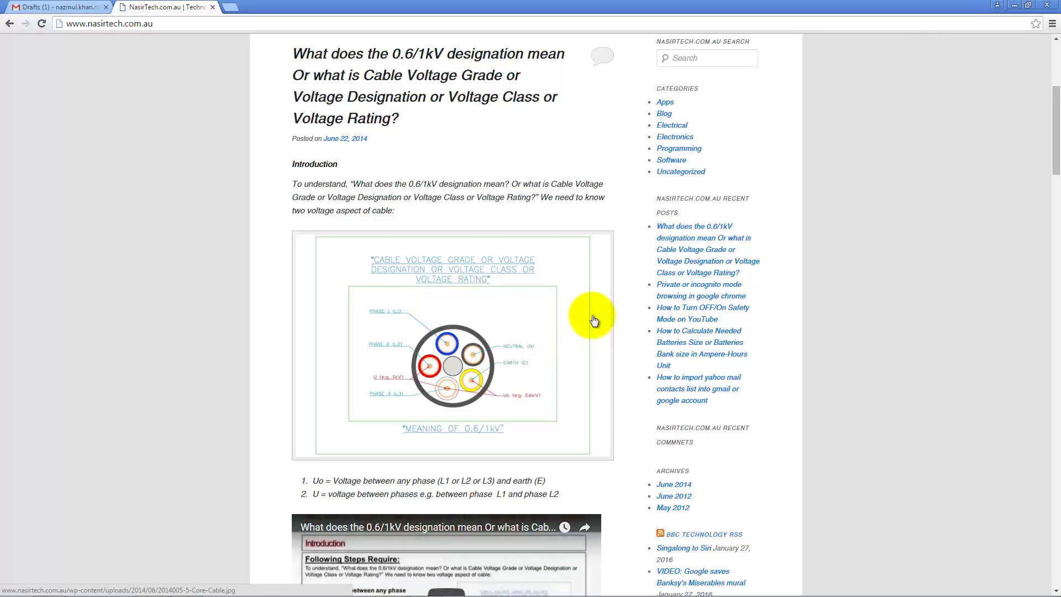
right_click(520, 321)
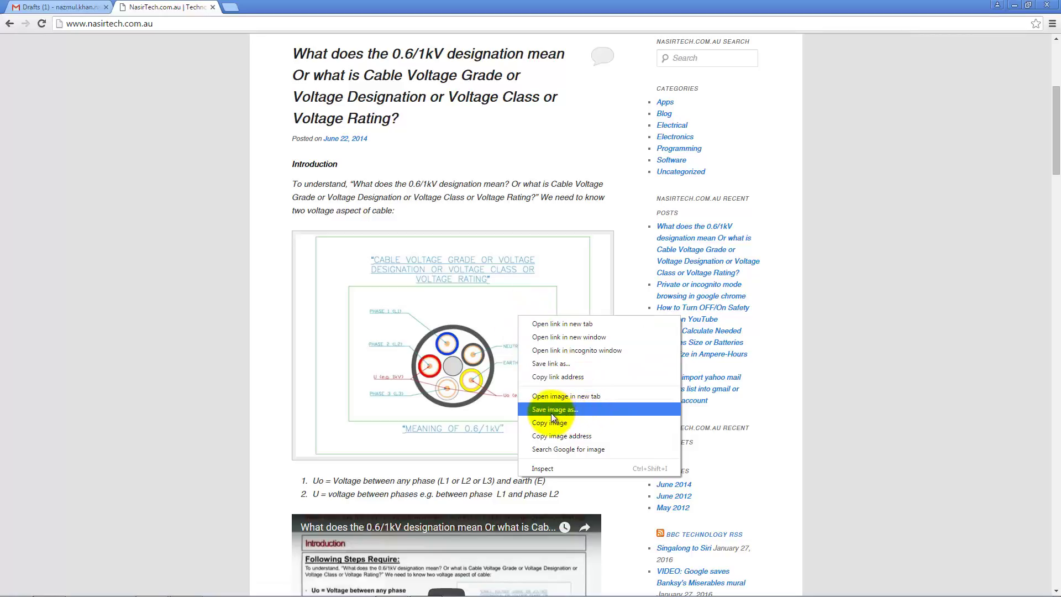
click(576, 379)
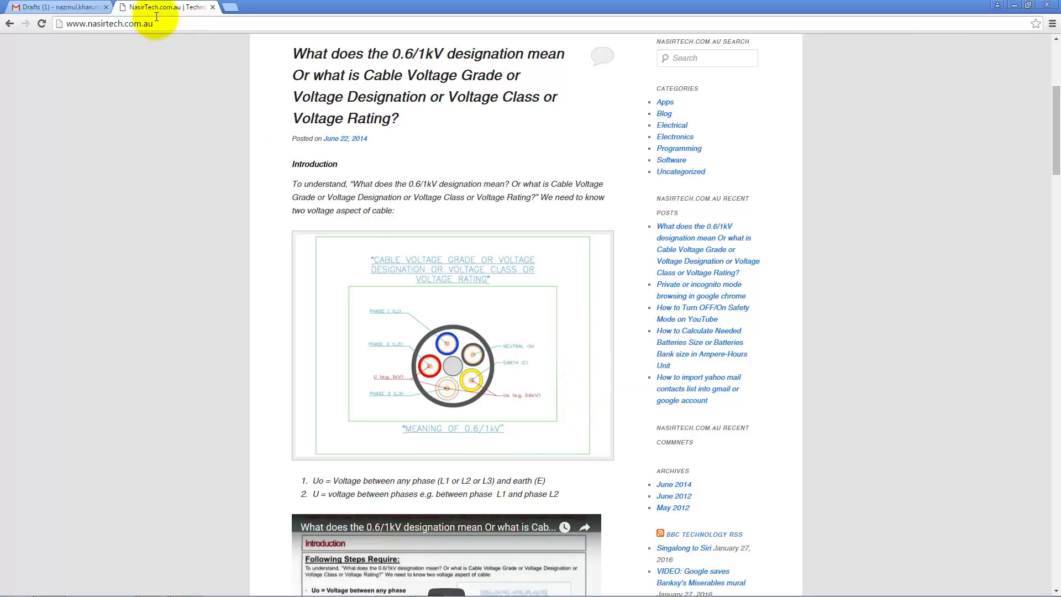
click(60, 6)
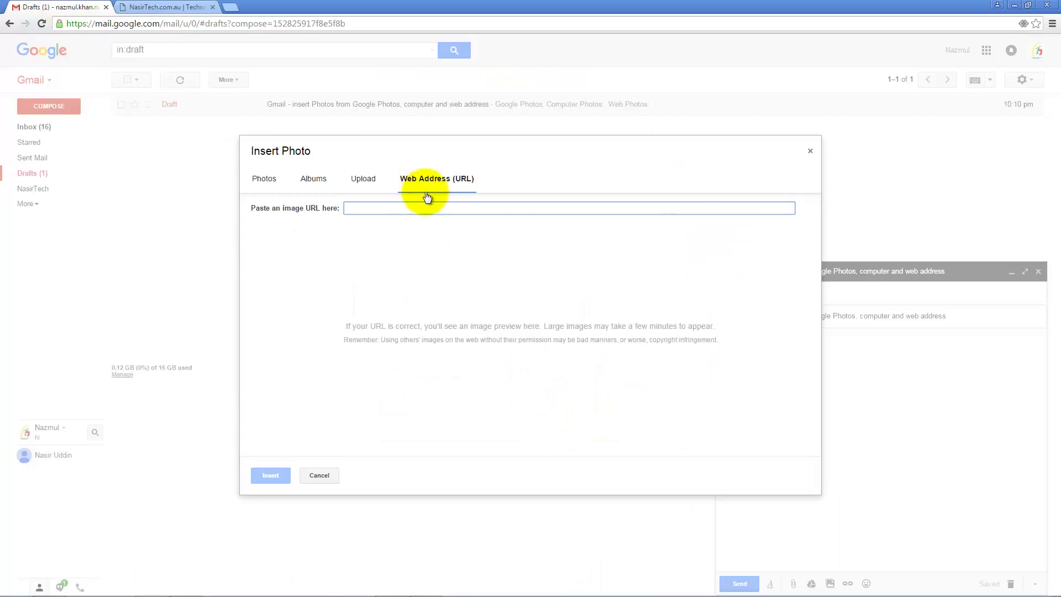
Step: Paste the NasirTech image address and insert the 0.6/1kV cable voltage diagram under Web Photos
right_click(372, 207)
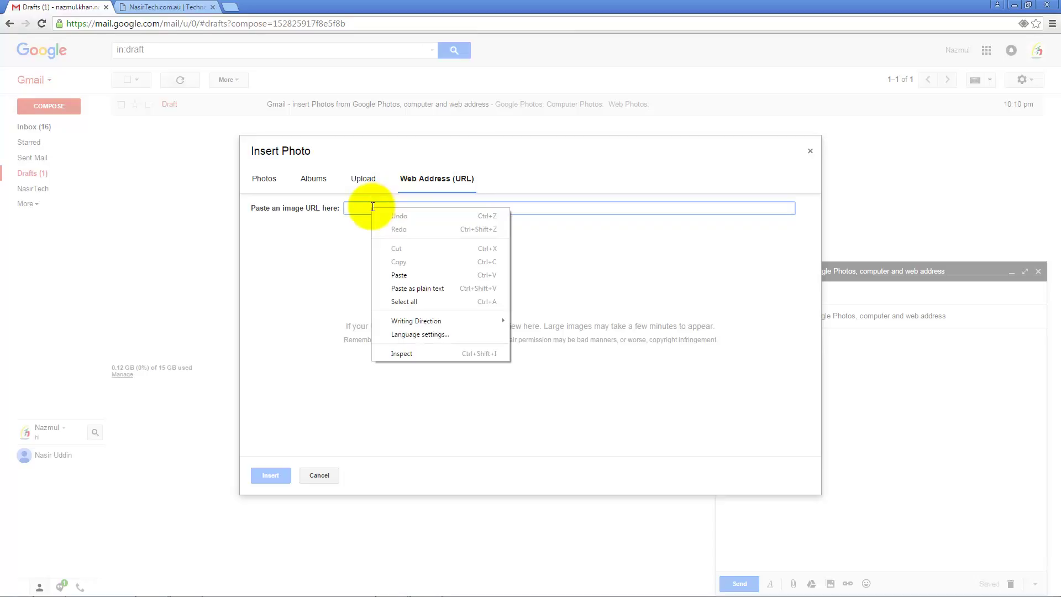
click(433, 275)
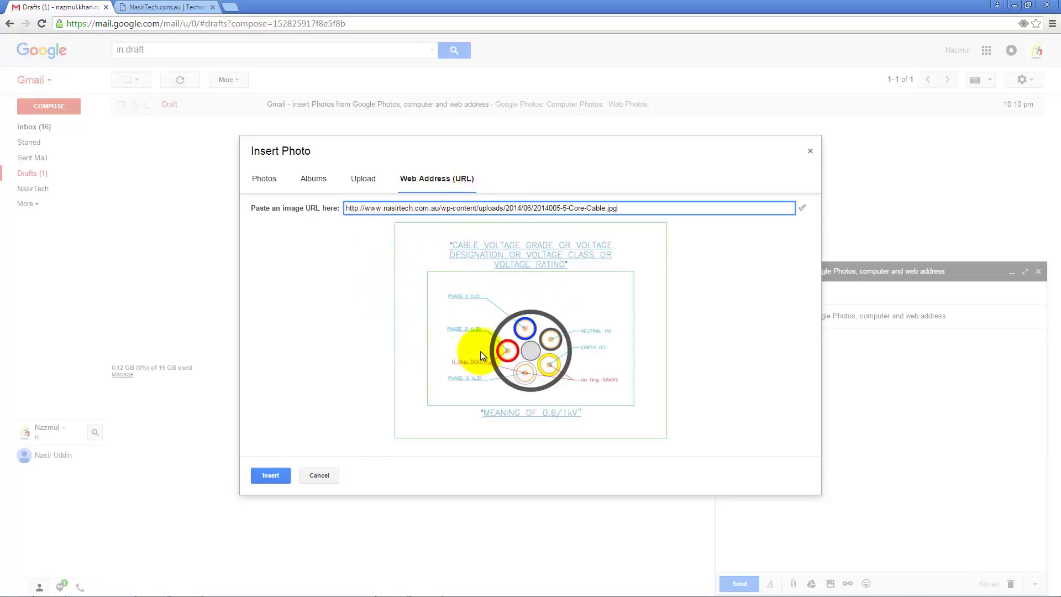
click(271, 475)
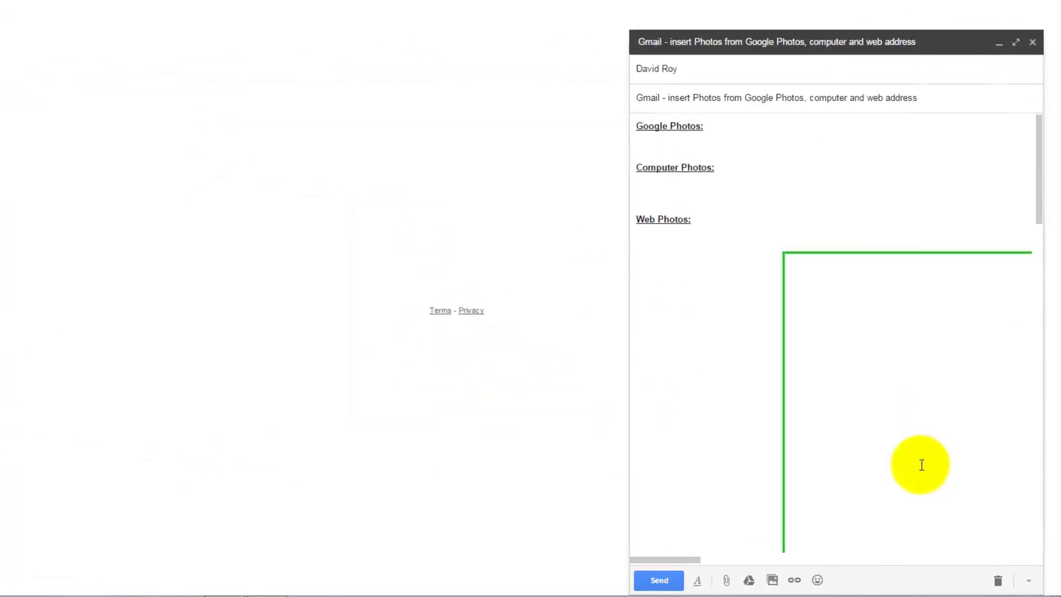
click(877, 362)
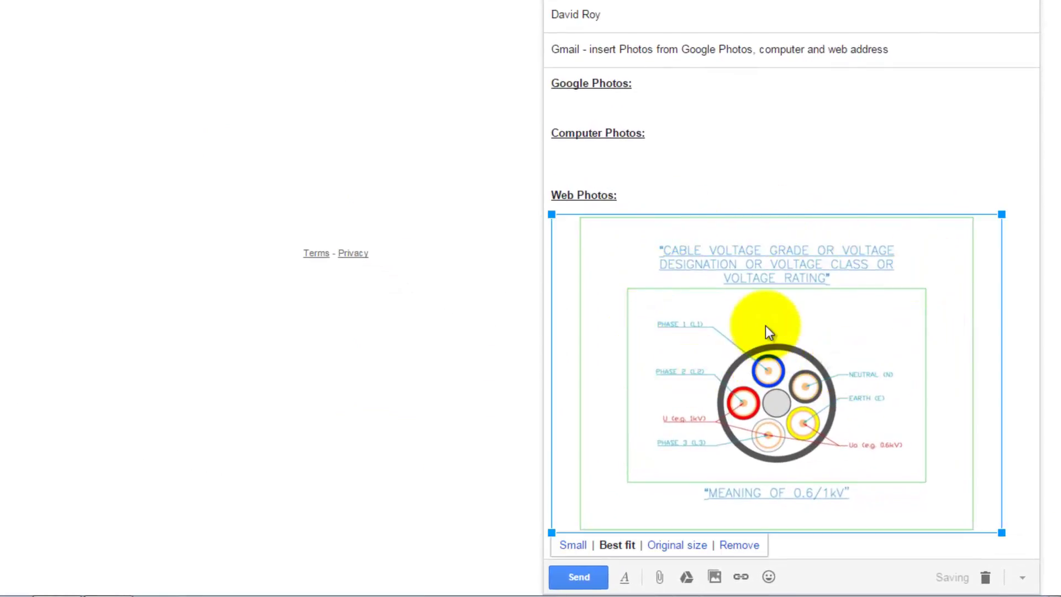